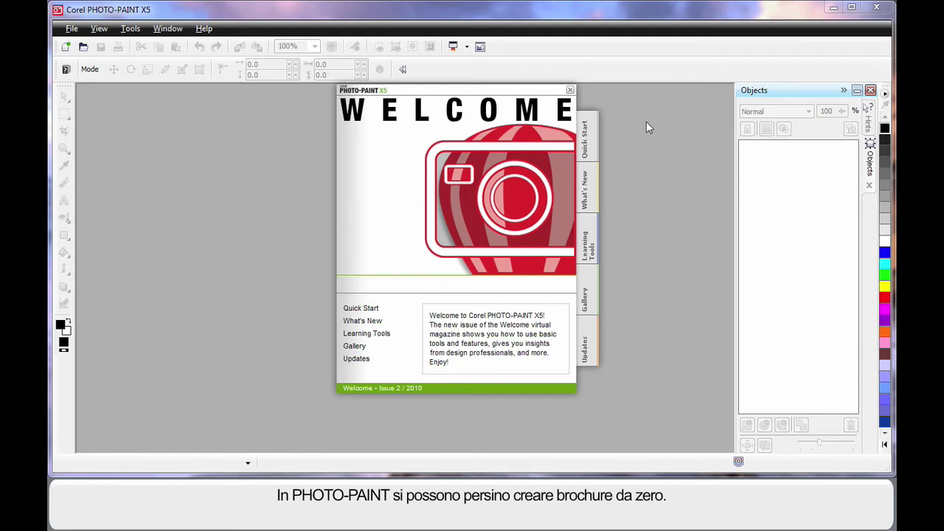
Open A-Seoul.jpg from the Pictures library, maximized and fitted to the window
click(587, 146)
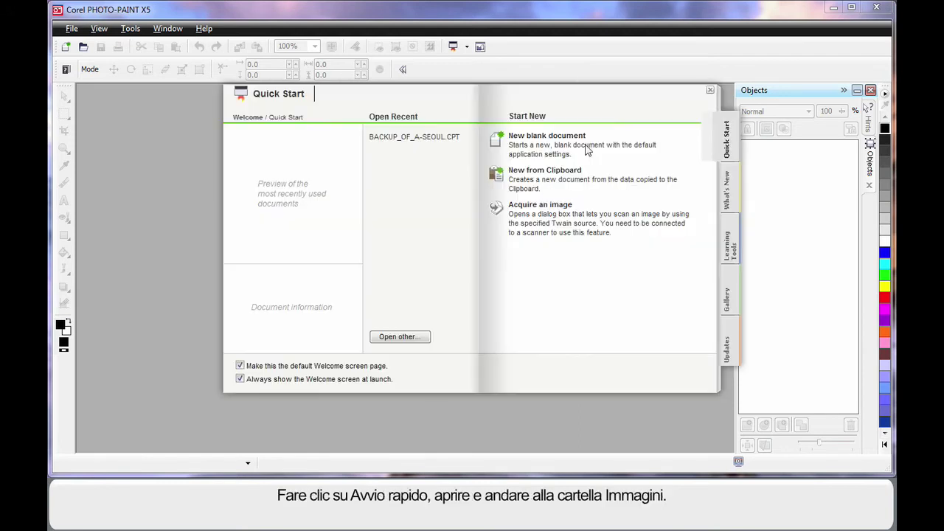
click(404, 337)
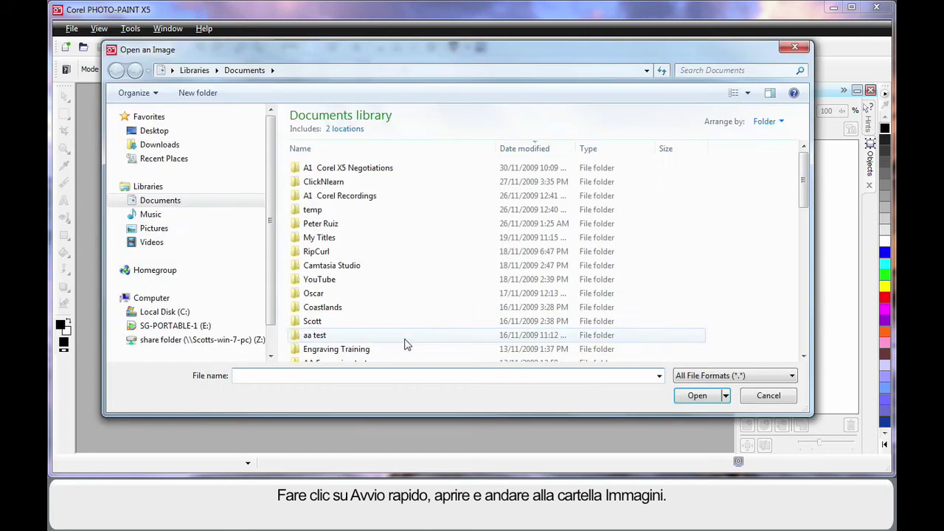
click(154, 228)
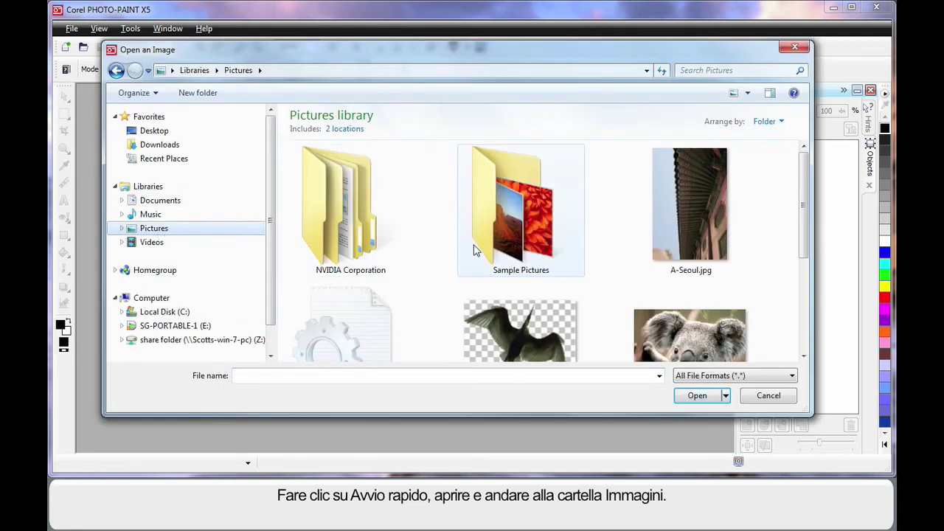
double_click(700, 210)
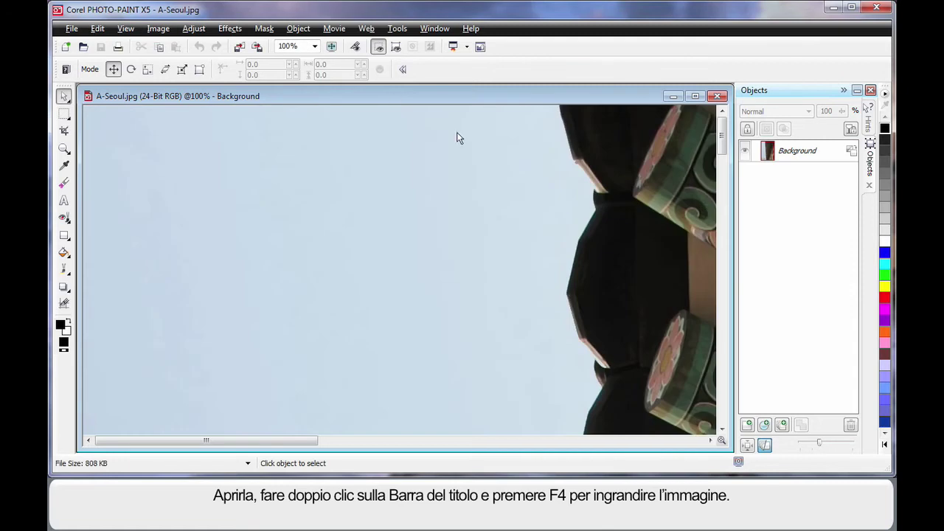
double_click(382, 96)
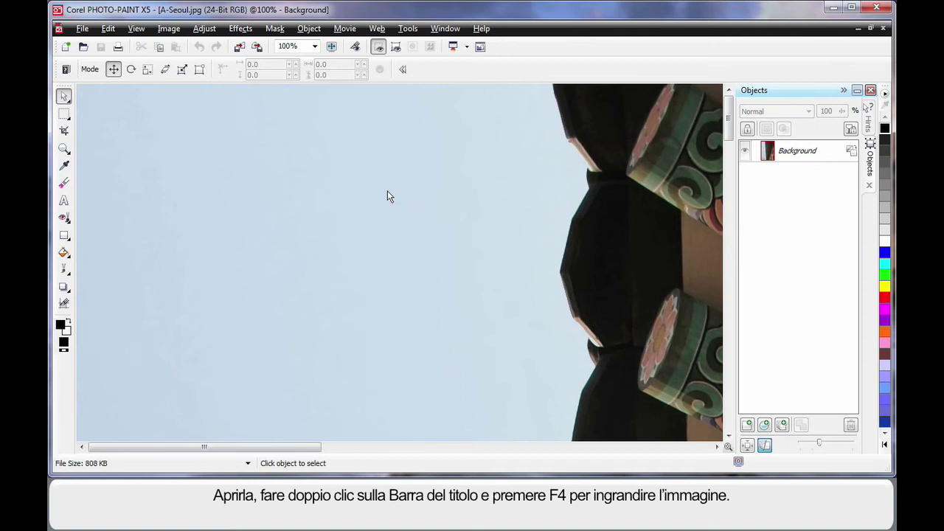
key(F4)
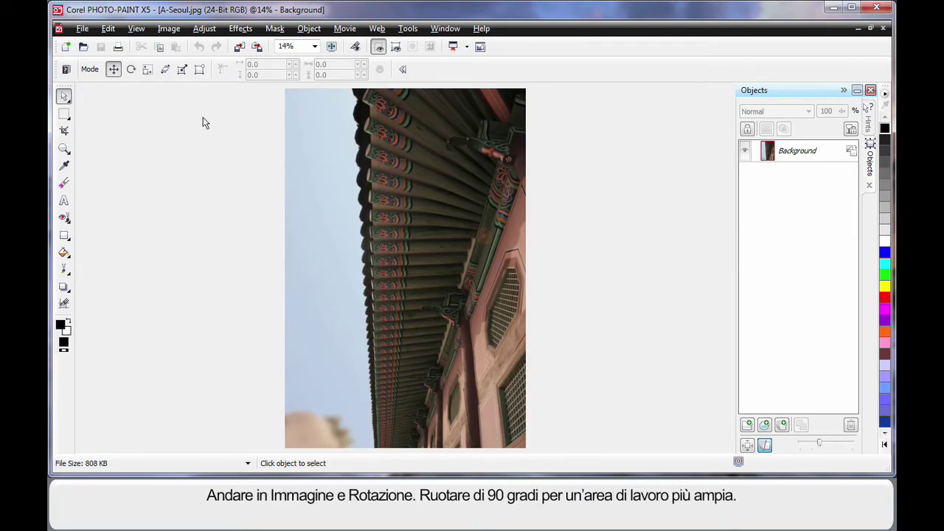
Rotate the photo 90° clockwise and fit it to the window
click(169, 30)
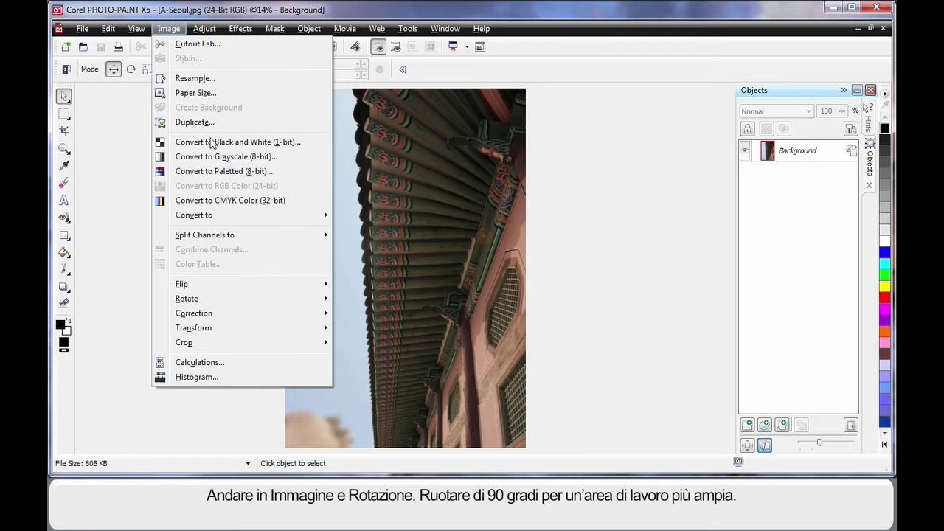
mouse_move(229, 302)
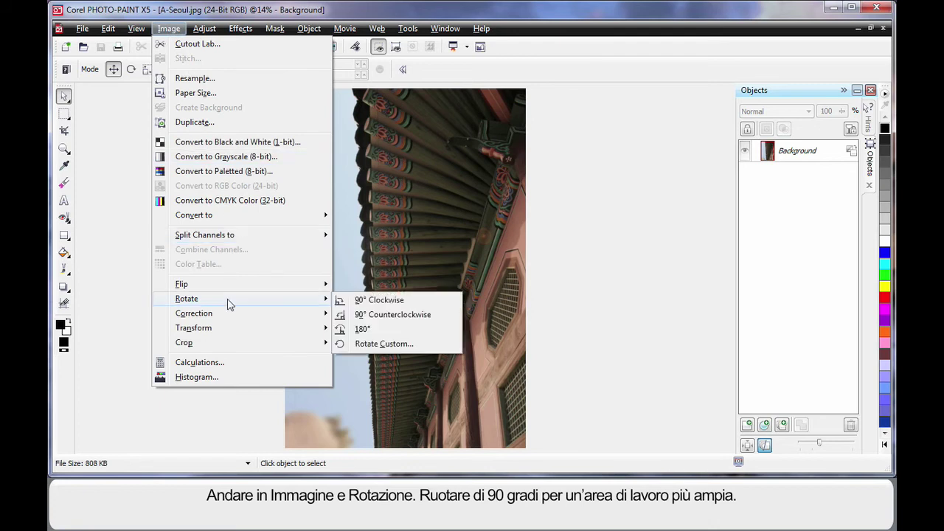
click(375, 300)
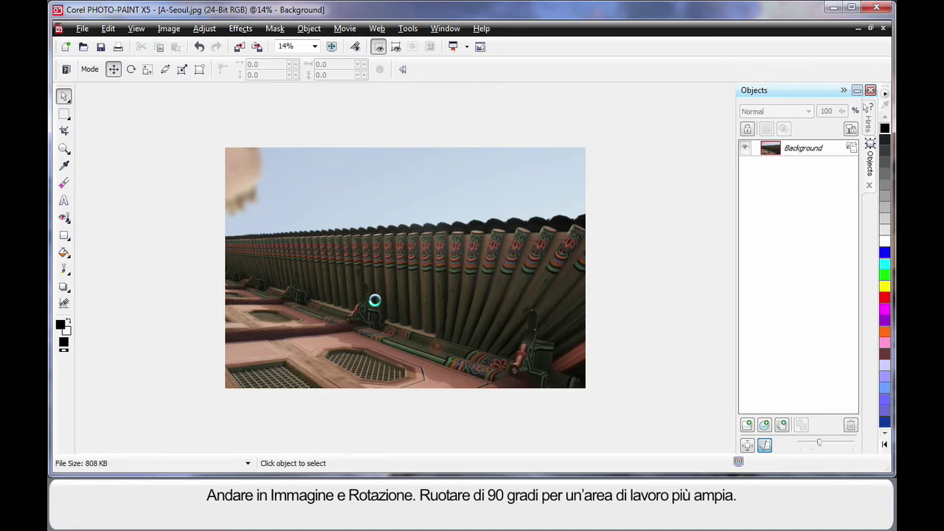
key(F4)
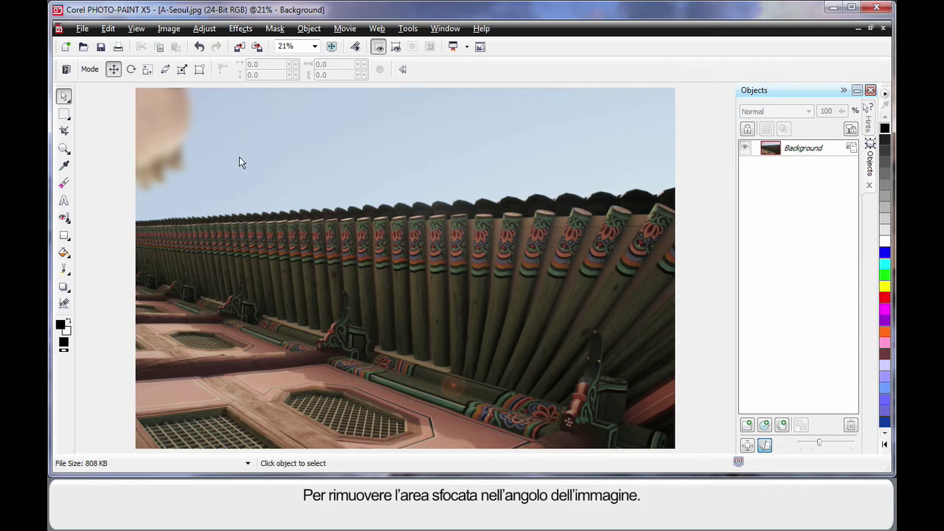
Use the Clone tool to paint clean sky over the blurry top-left blob
click(68, 225)
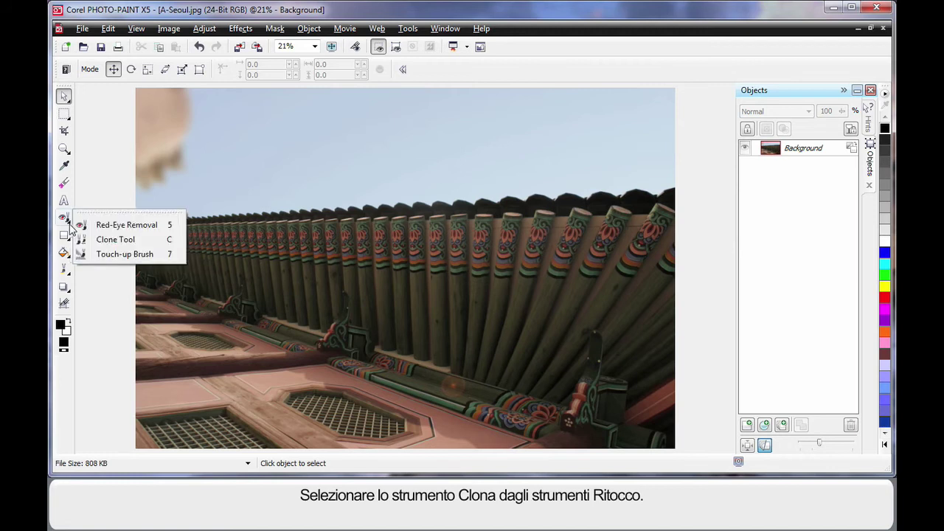
click(116, 241)
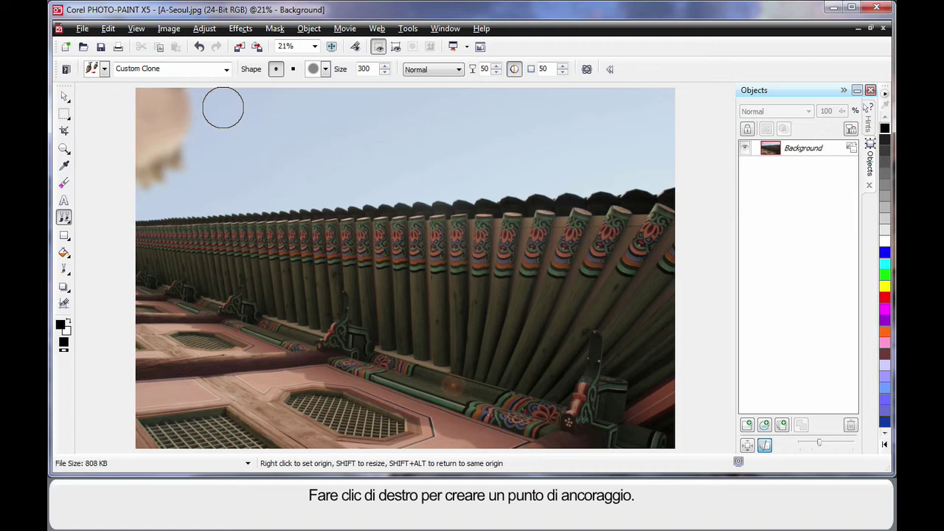
right_click(230, 111)
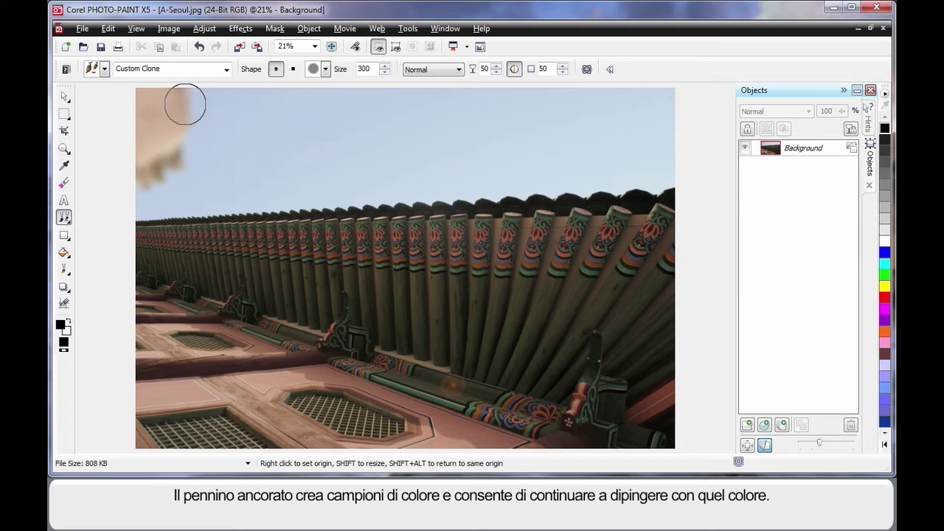
mouse_move(184, 105)
mouse_down()
mouse_move(183, 158)
mouse_move(189, 101)
mouse_move(169, 105)
mouse_move(185, 110)
mouse_move(194, 143)
mouse_move(187, 169)
mouse_move(141, 181)
mouse_move(157, 94)
mouse_move(200, 130)
mouse_up()
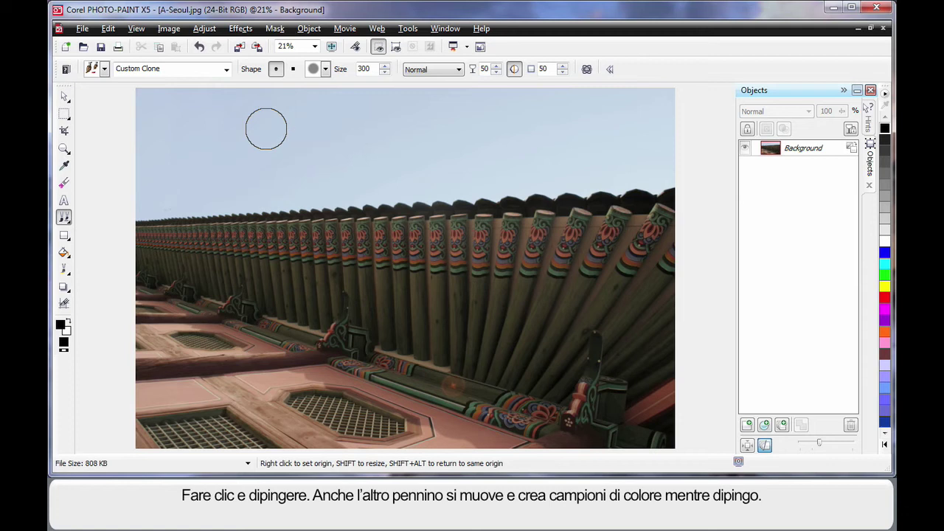
right_click(187, 159)
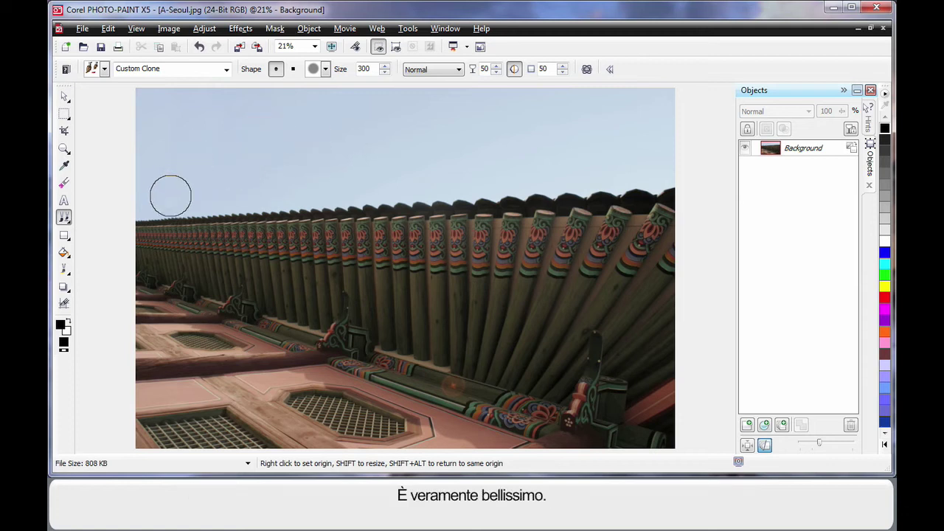
drag(169, 194, 175, 193)
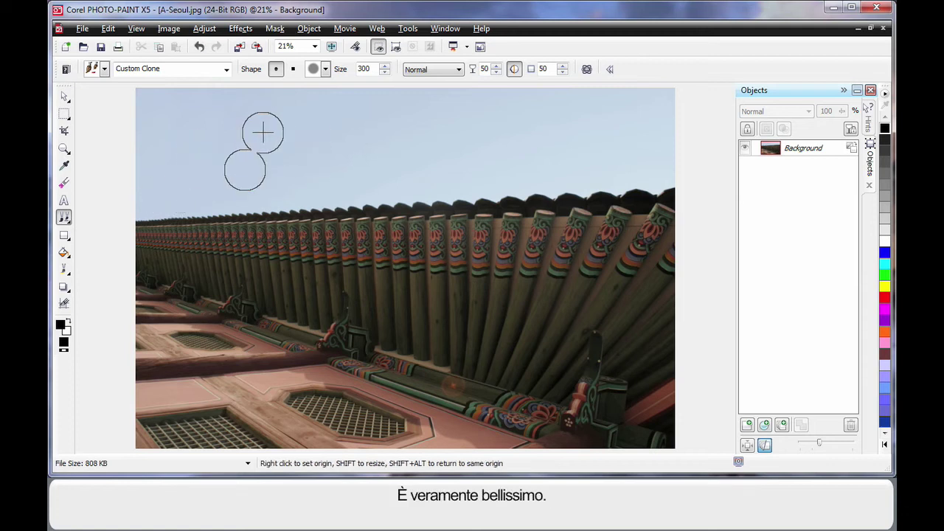
Magic-wand the sky in Additive mode at tolerance 12, then invert the mask onto the building
click(64, 114)
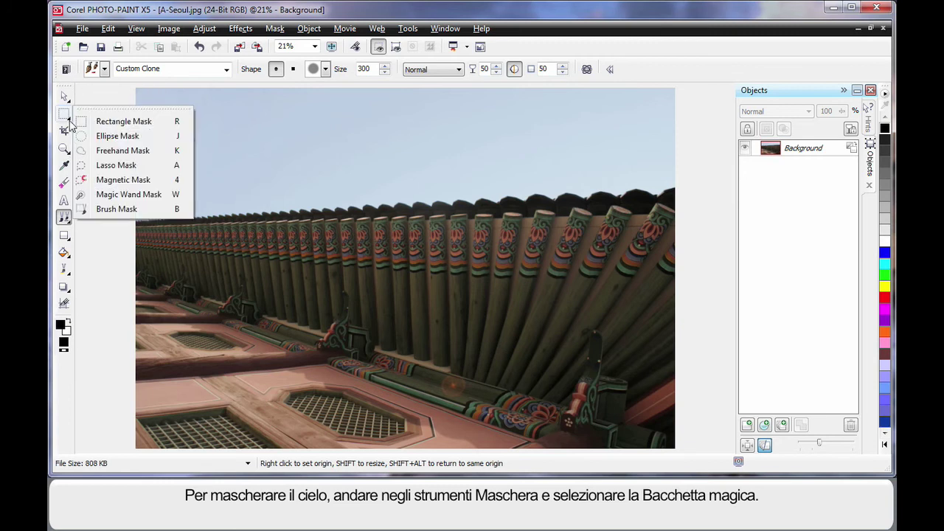
click(121, 193)
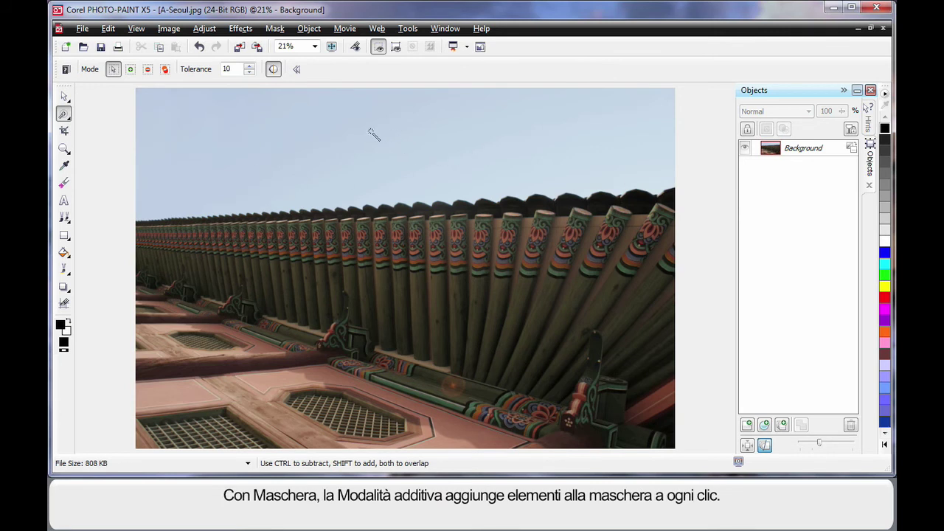
click(130, 70)
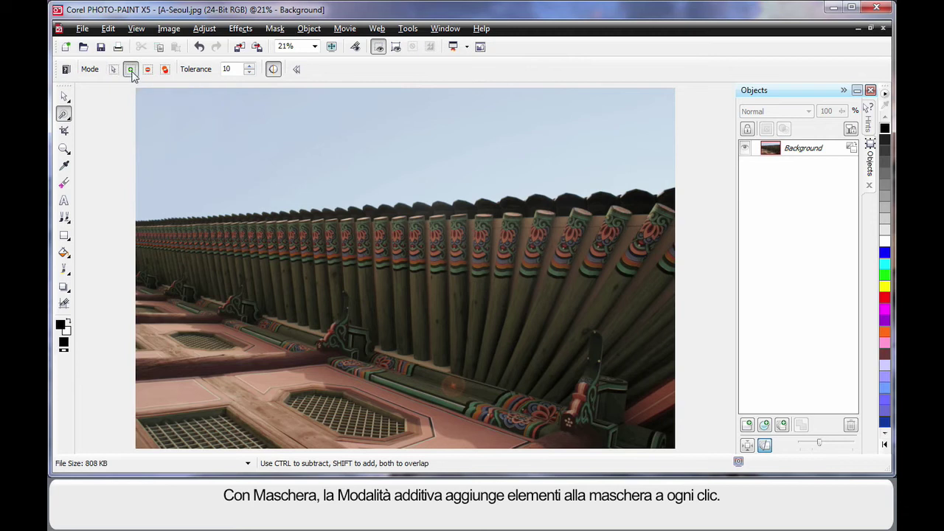
click(249, 66)
click(250, 65)
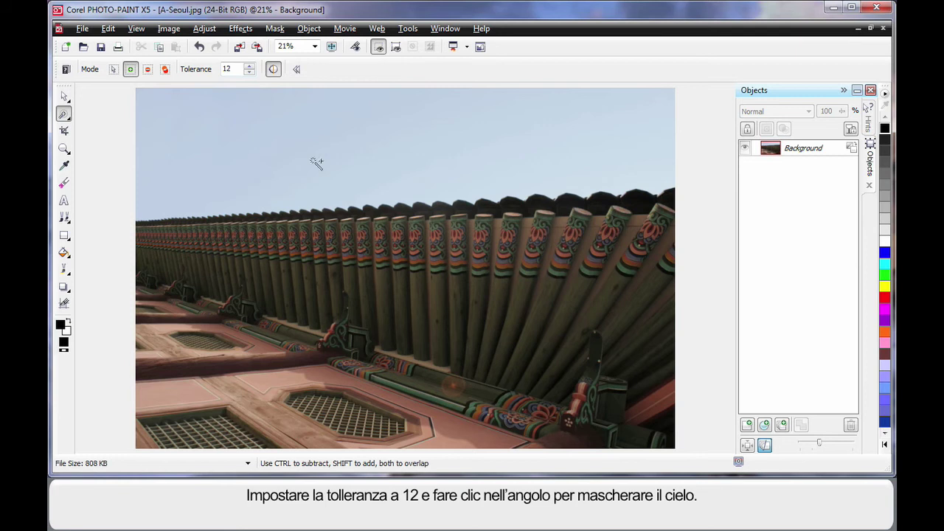
click(155, 101)
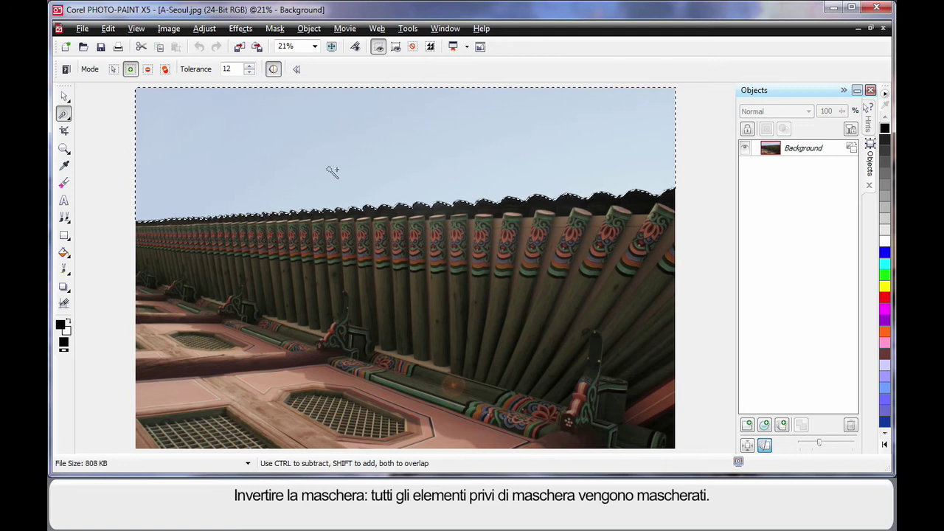
click(432, 47)
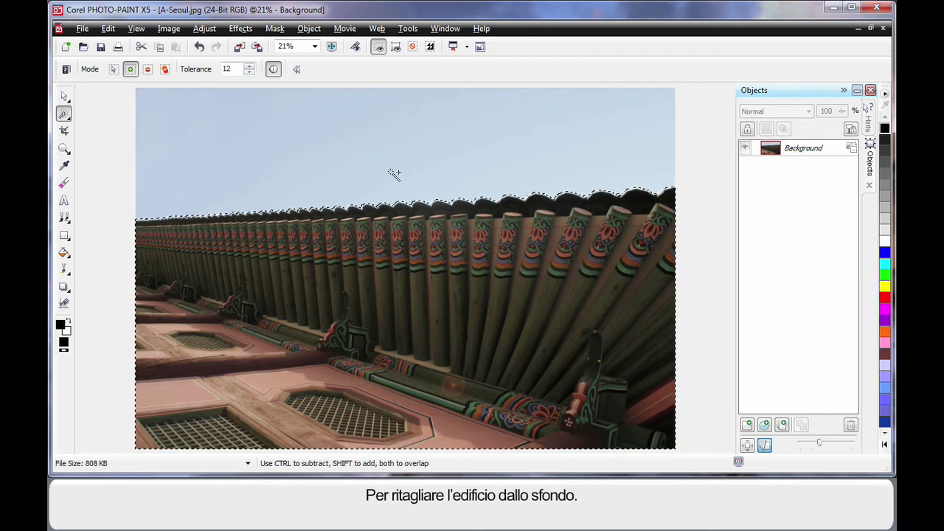
Cut the masked building into a new object, Object 1
click(314, 34)
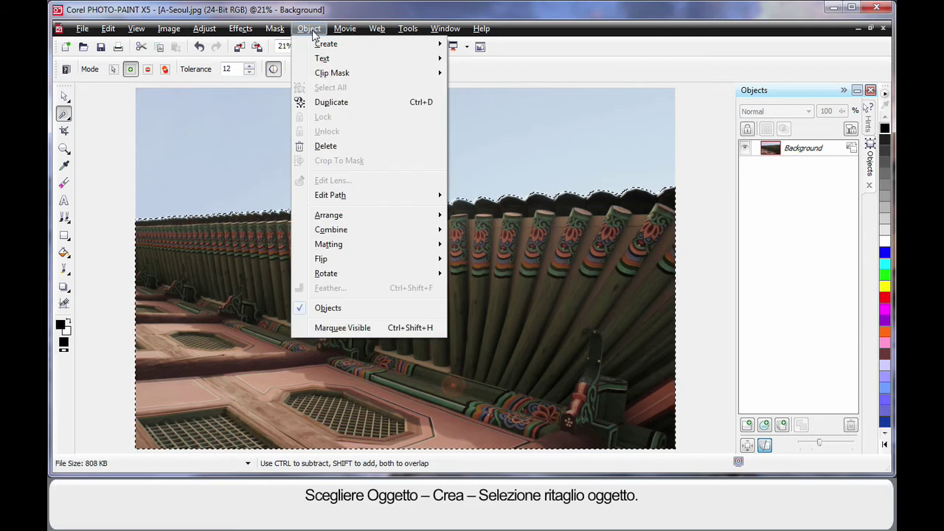
mouse_move(415, 48)
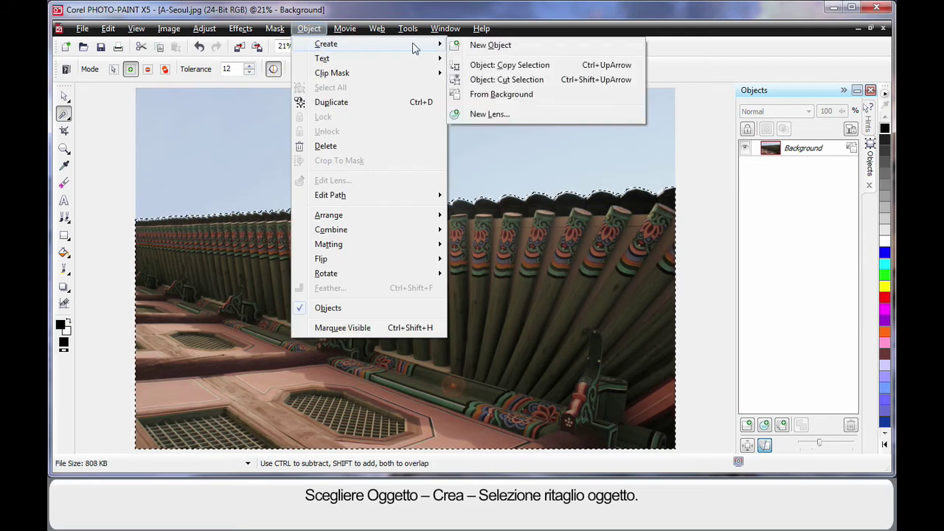
click(536, 83)
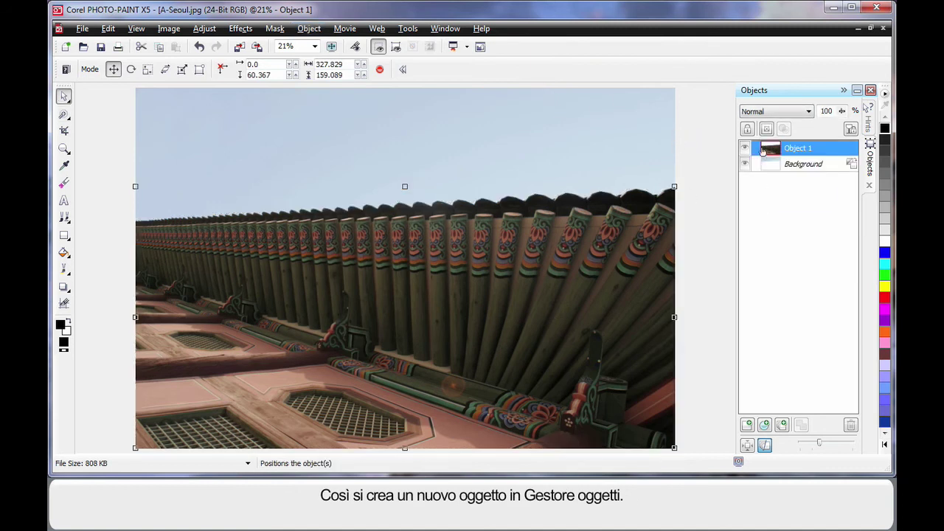
Enlarge the Objects docker thumbnails and switch to Thumbnail Extents Mode
mouse_move(766, 151)
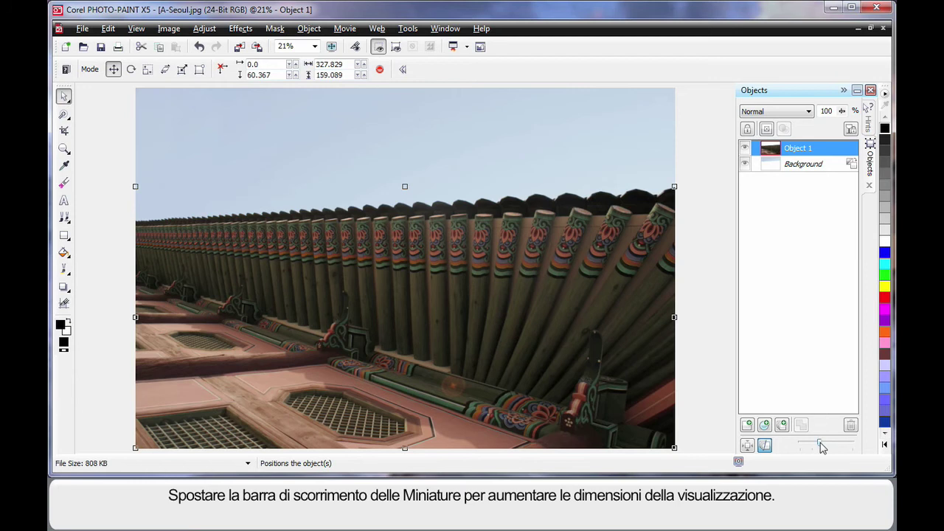
drag(819, 443, 848, 447)
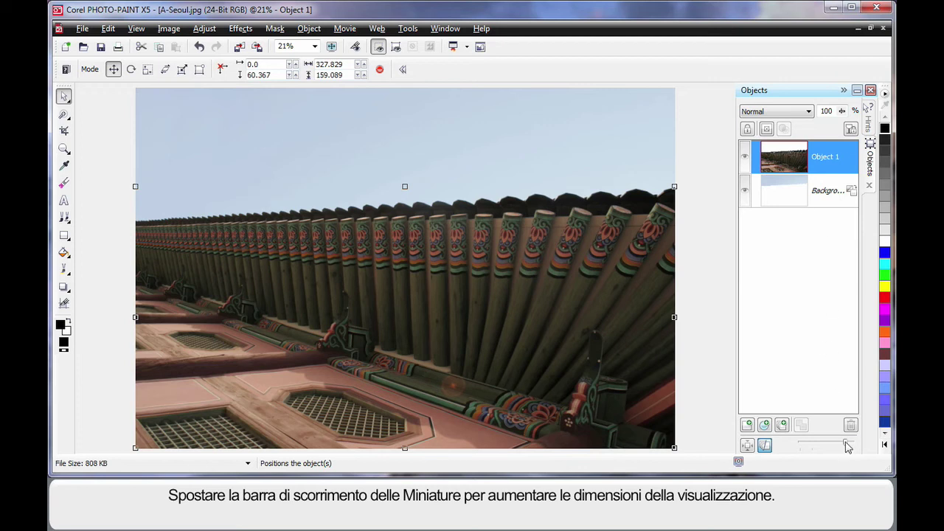
drag(848, 447, 853, 446)
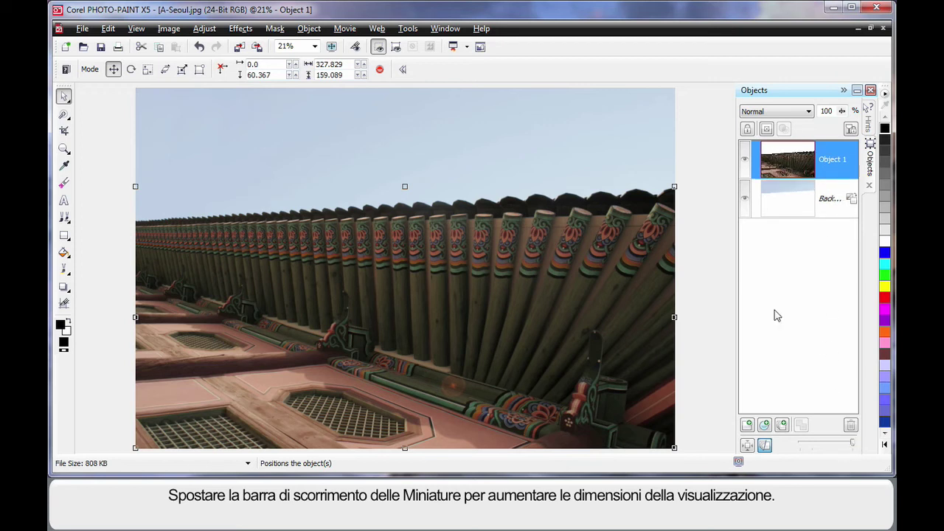
click(747, 446)
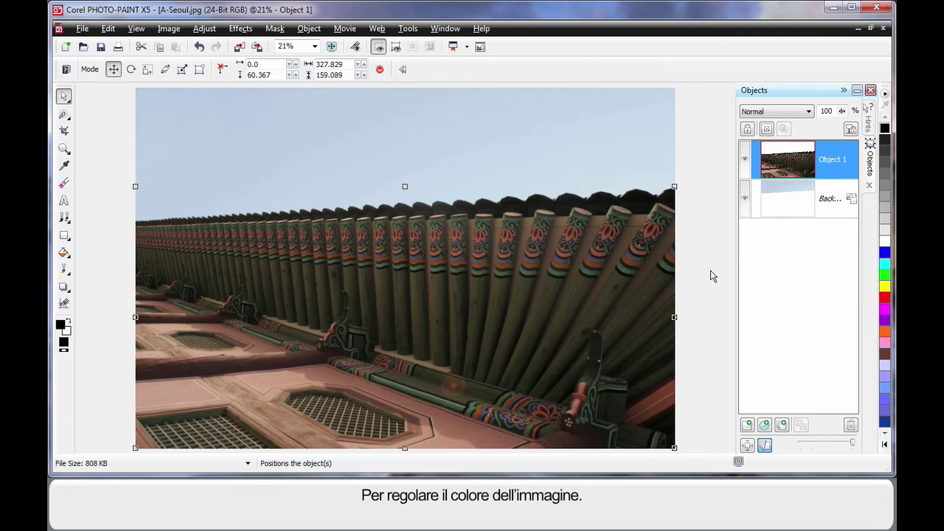
Adjust the Background in Image Adjustment Lab: Temperature 8,063, Tint 24, Saturation 21, Contrast -14
click(781, 203)
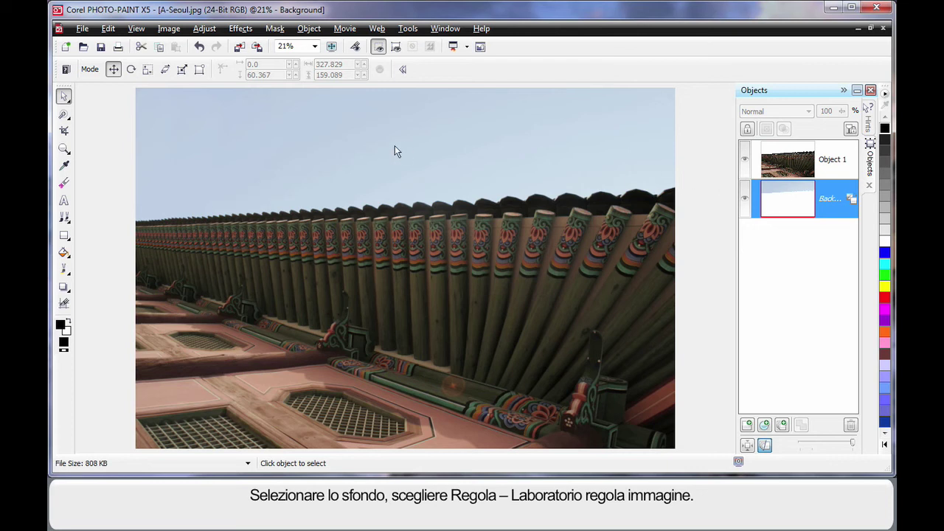
click(204, 28)
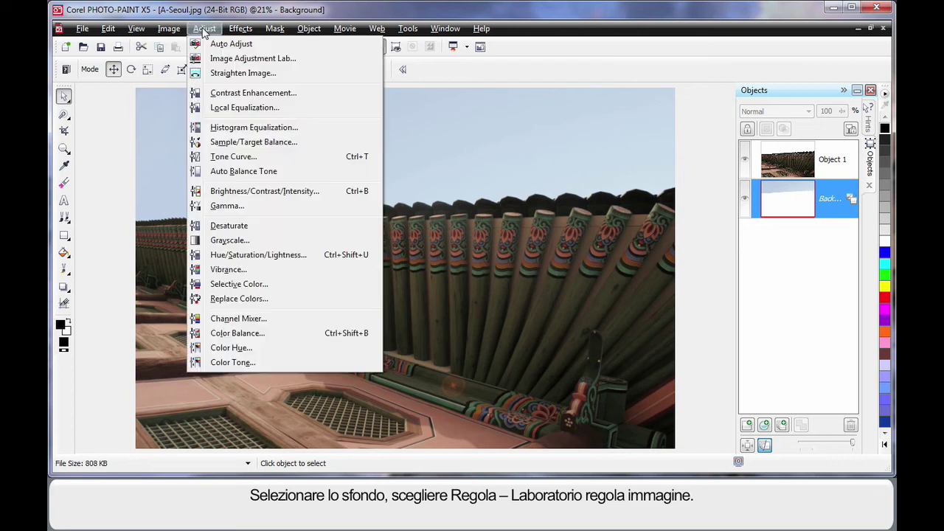
click(259, 60)
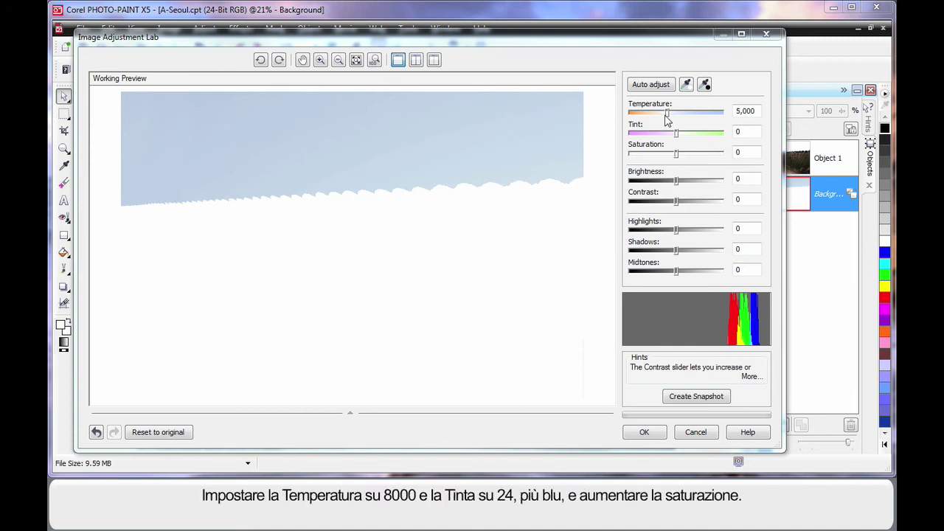
drag(667, 114, 687, 158)
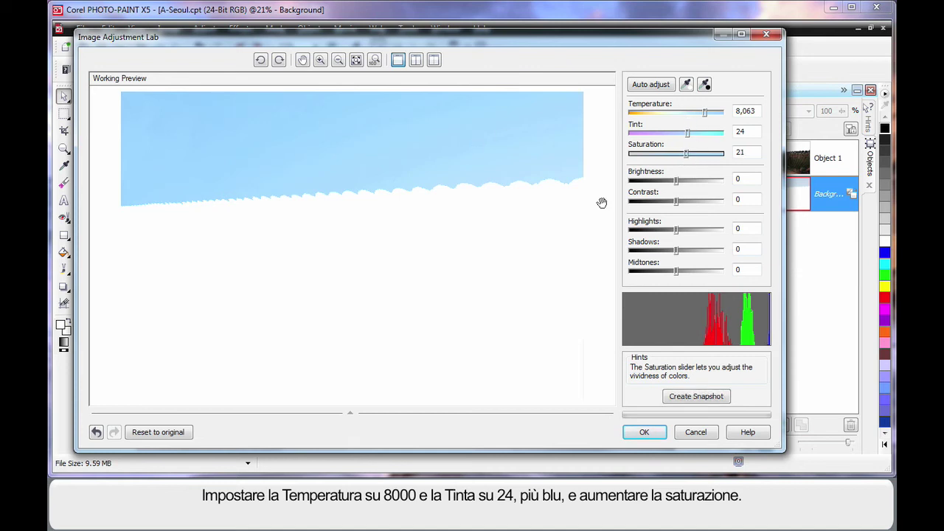
drag(677, 202, 671, 209)
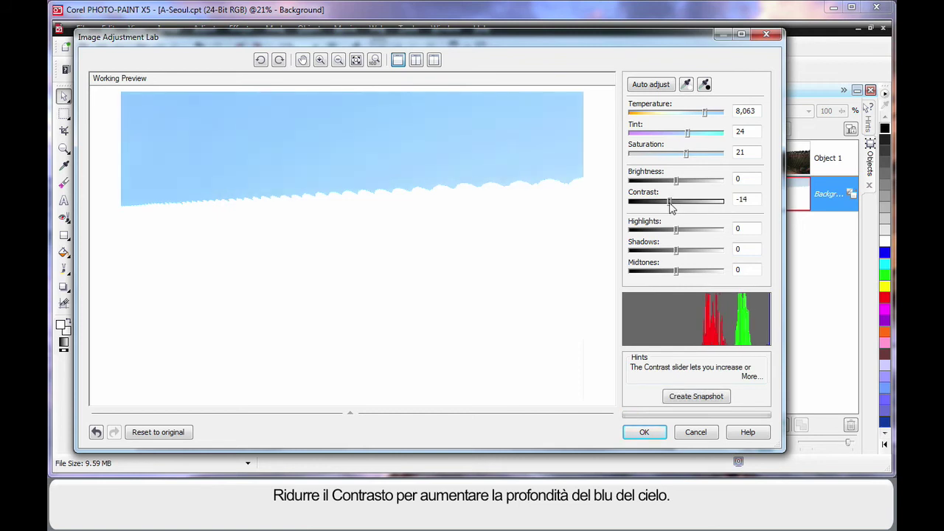
click(652, 435)
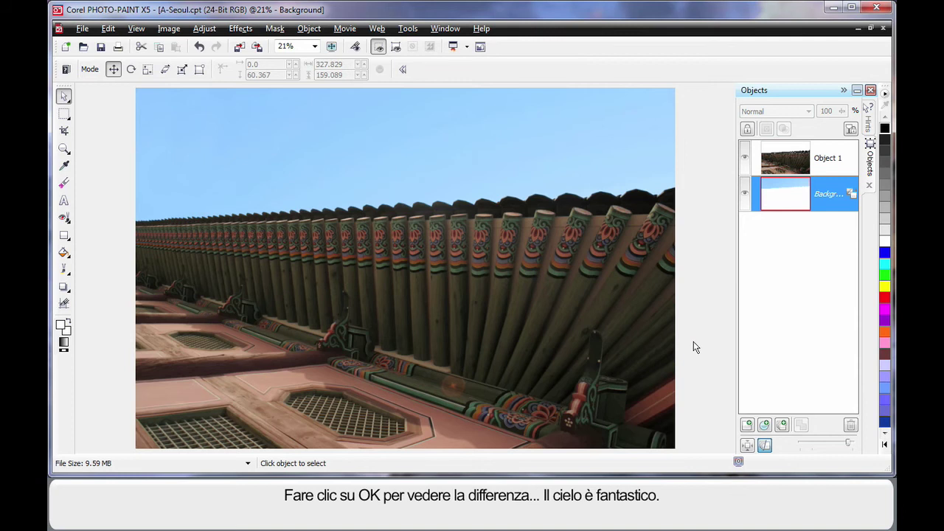
Give Object 1 Saturation 21, Contrast 20 and Midtones 14 in Image Adjustment Lab
click(788, 159)
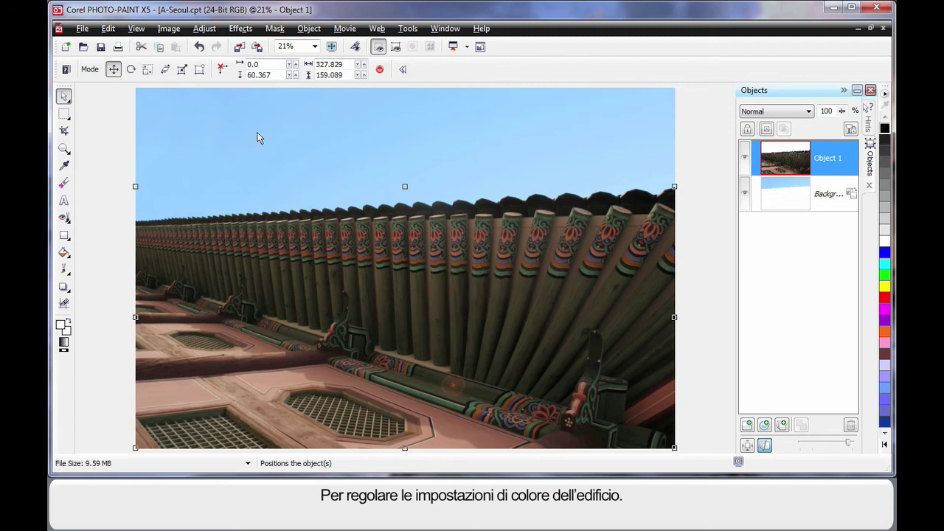
click(204, 28)
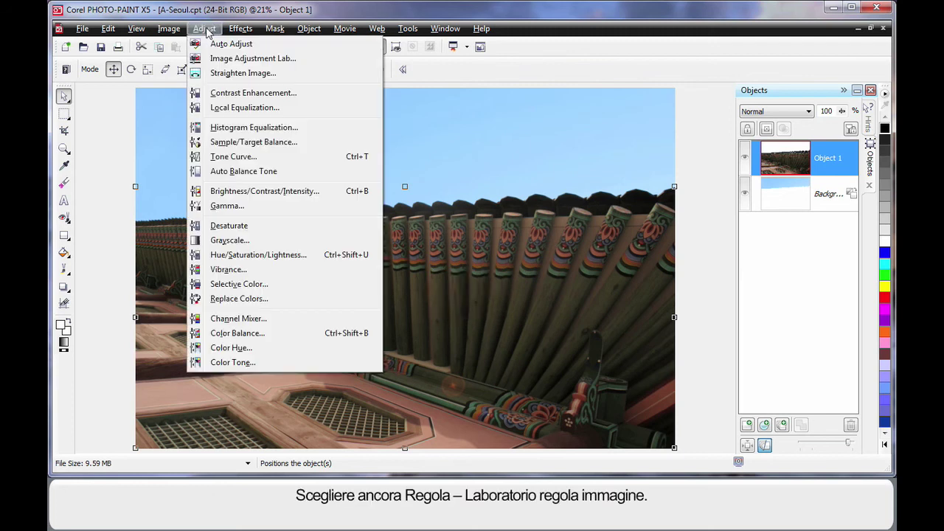
click(252, 58)
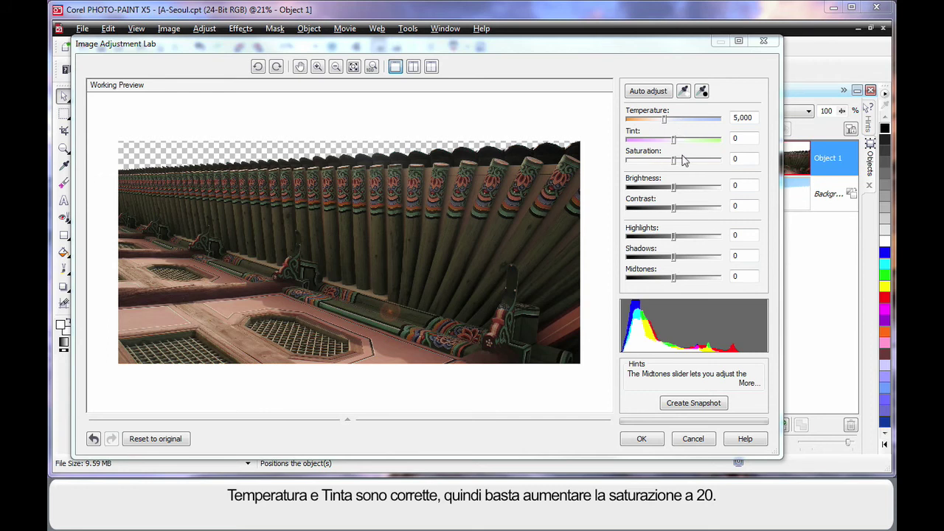
click(677, 165)
drag(677, 165, 684, 166)
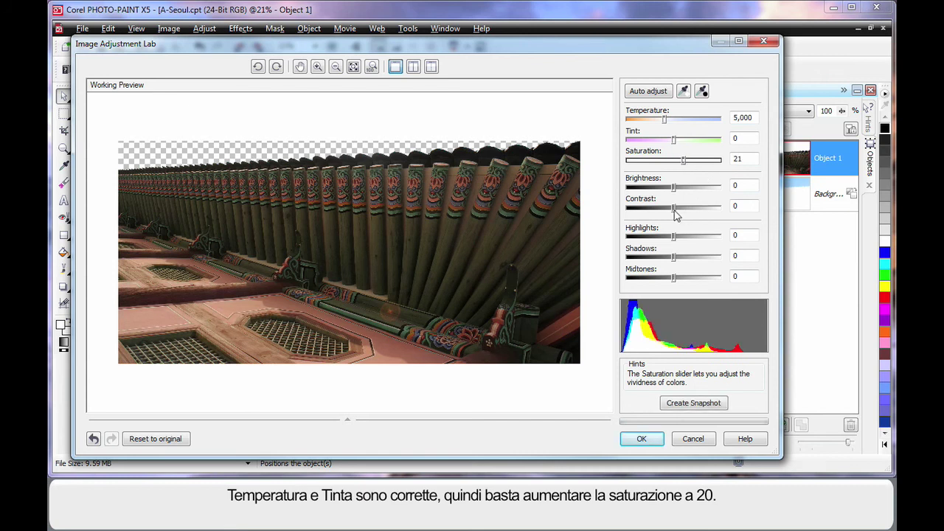
drag(674, 208, 686, 213)
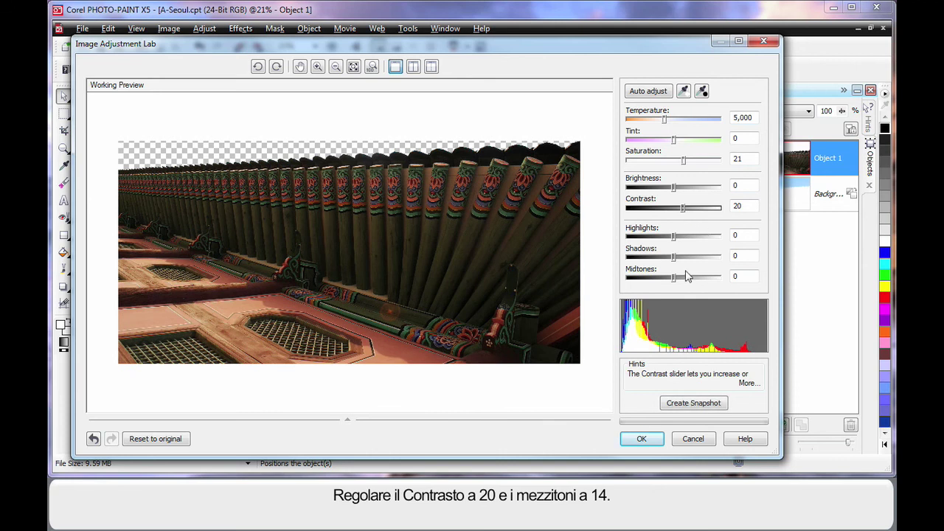
drag(673, 279, 682, 285)
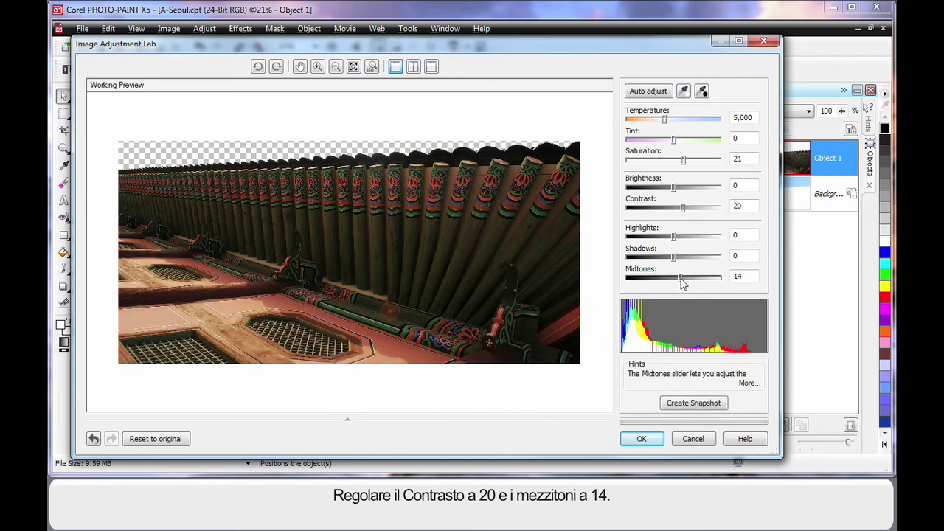
Compare the snapshot against the original look, then apply the building adjustments
click(696, 404)
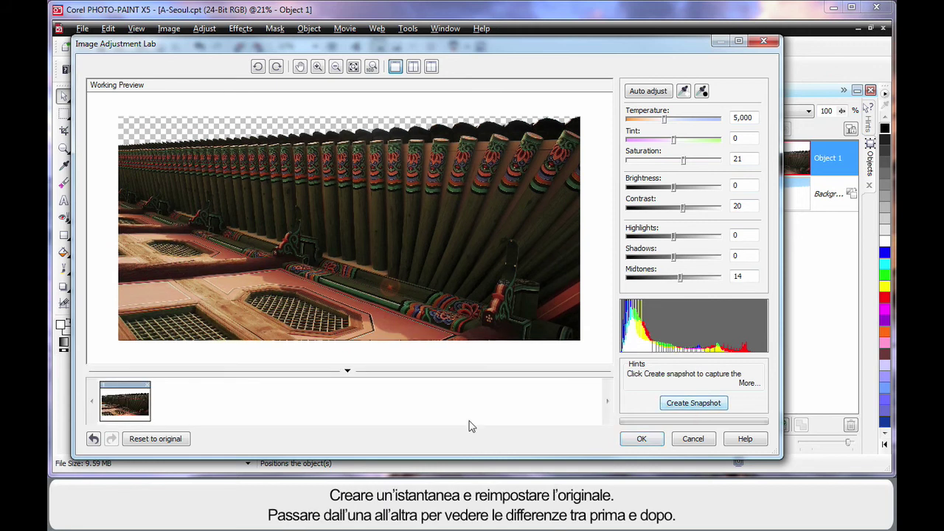
click(168, 438)
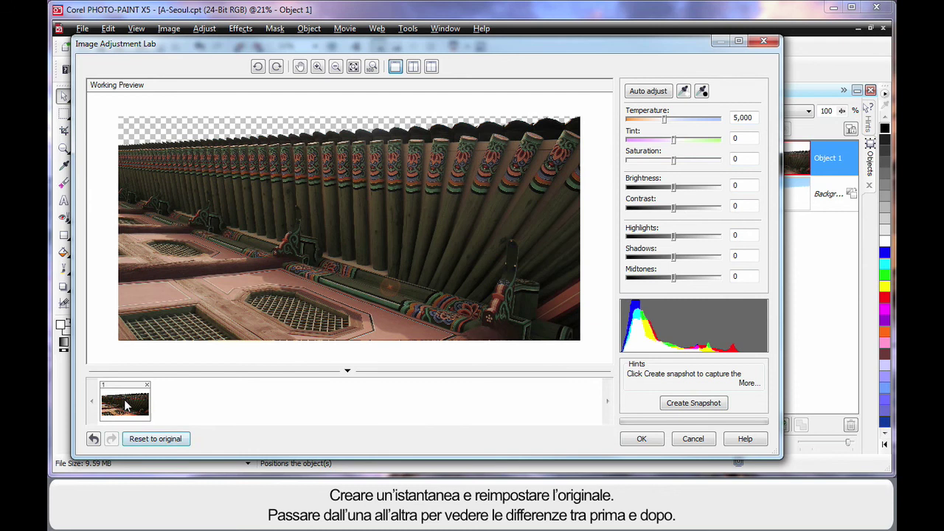
click(125, 404)
click(156, 441)
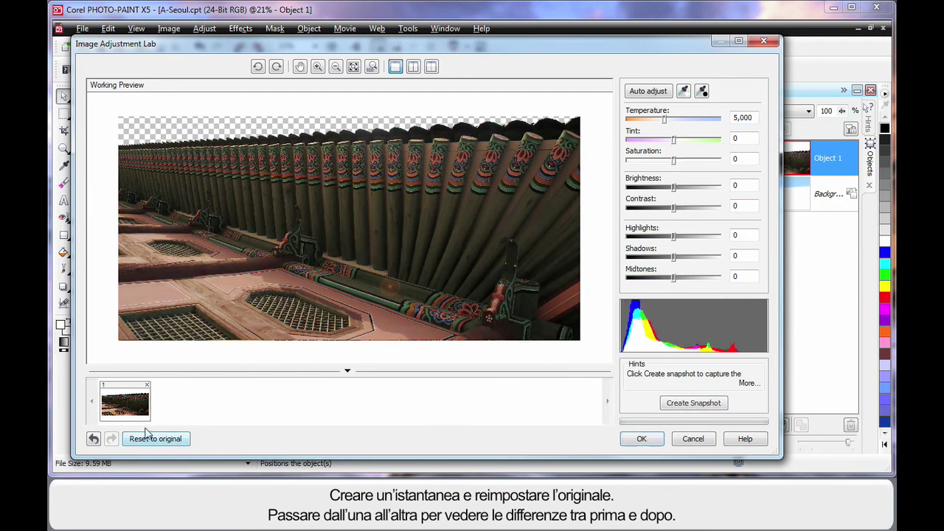
click(126, 405)
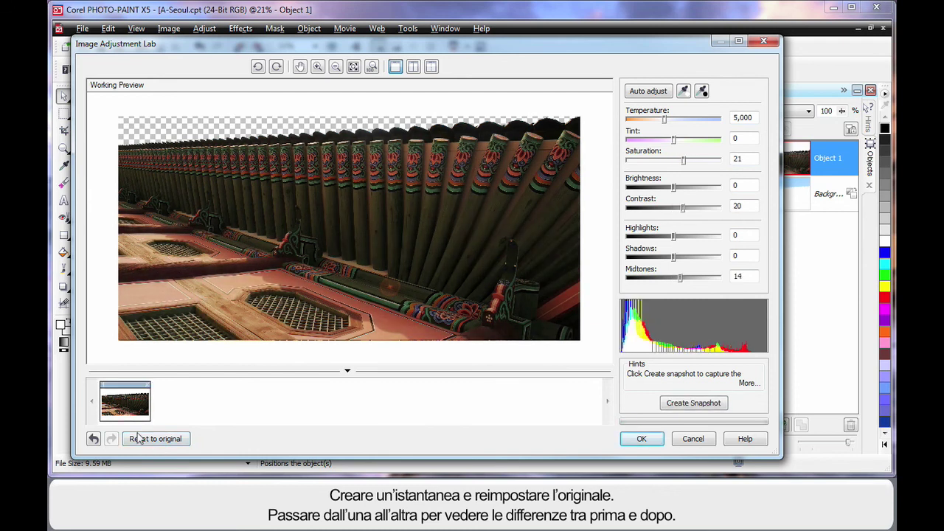
click(140, 439)
click(131, 405)
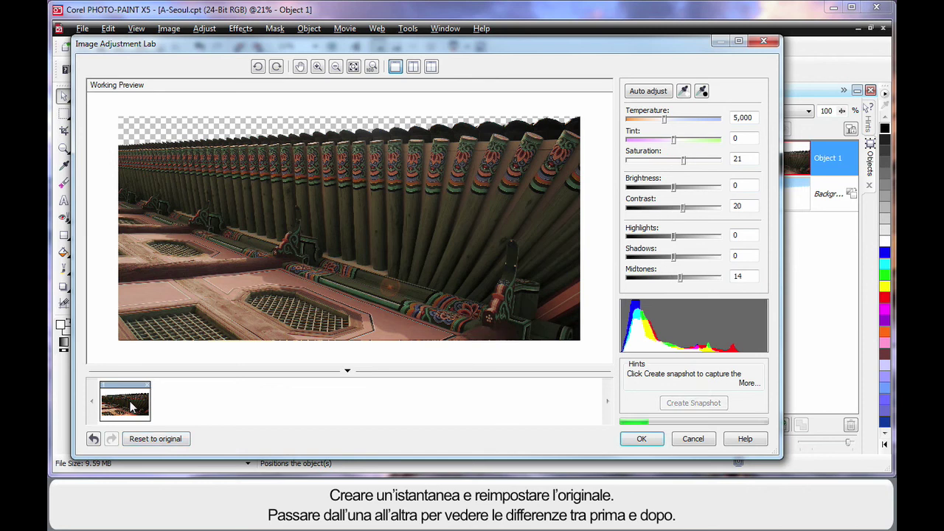
click(642, 440)
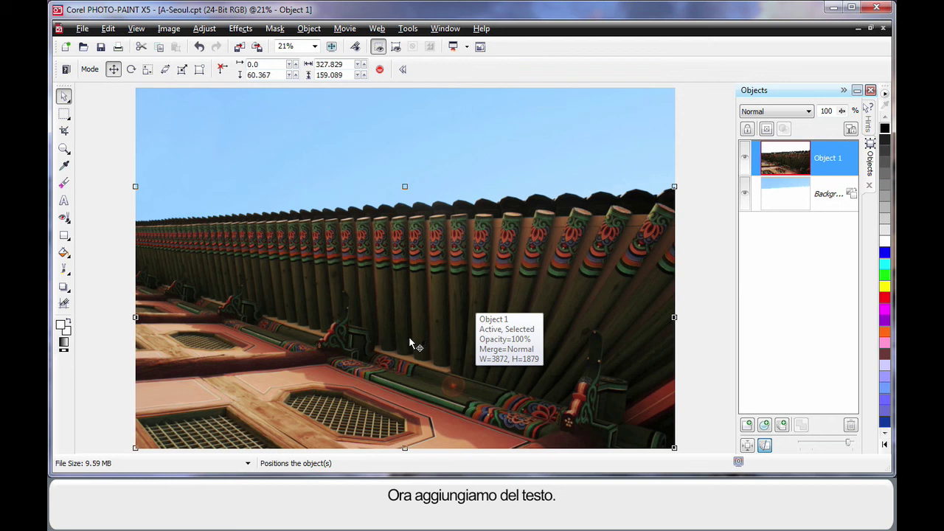
Type 'Seoul' at 300 pt in the sky and colour it white
click(64, 201)
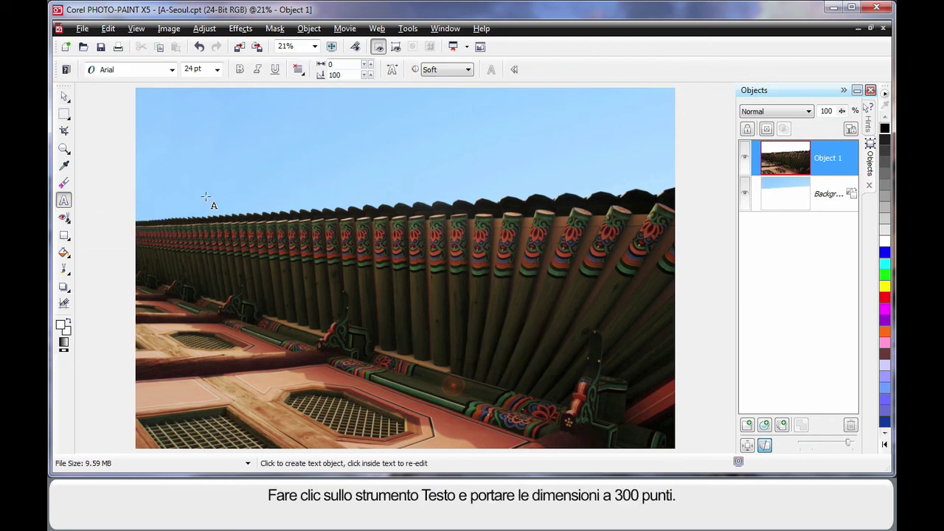
click(198, 68)
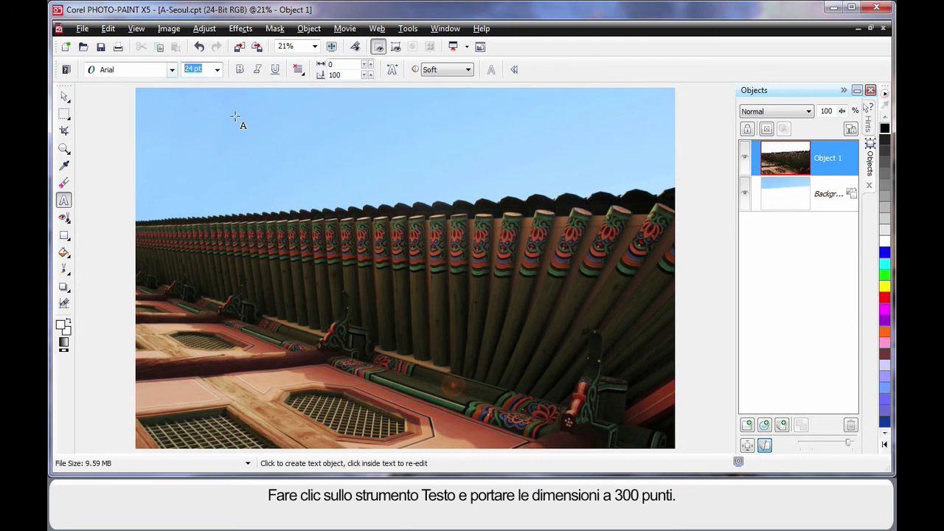
text(300)
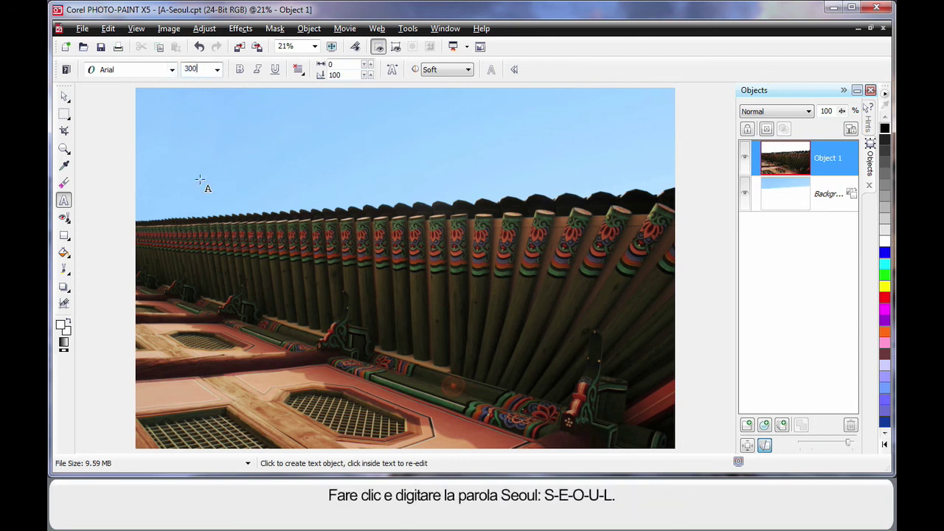
click(175, 205)
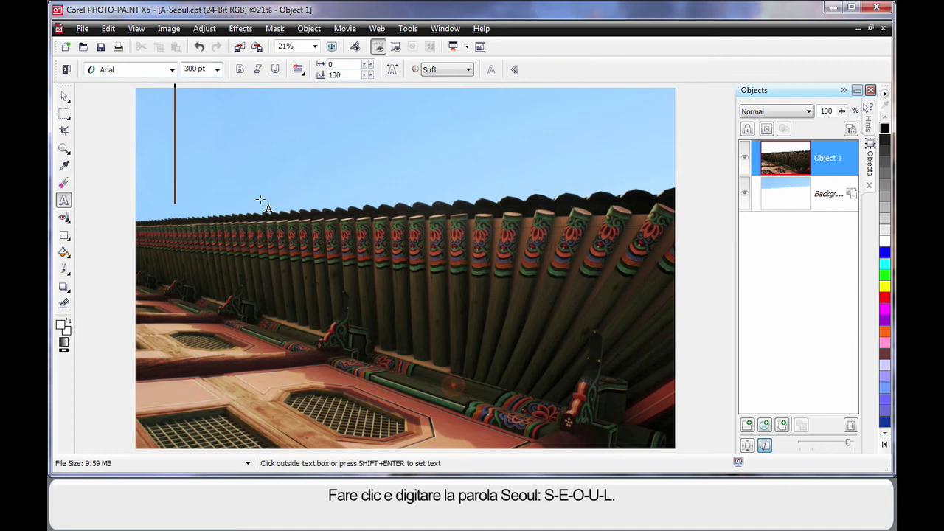
text(Seo)
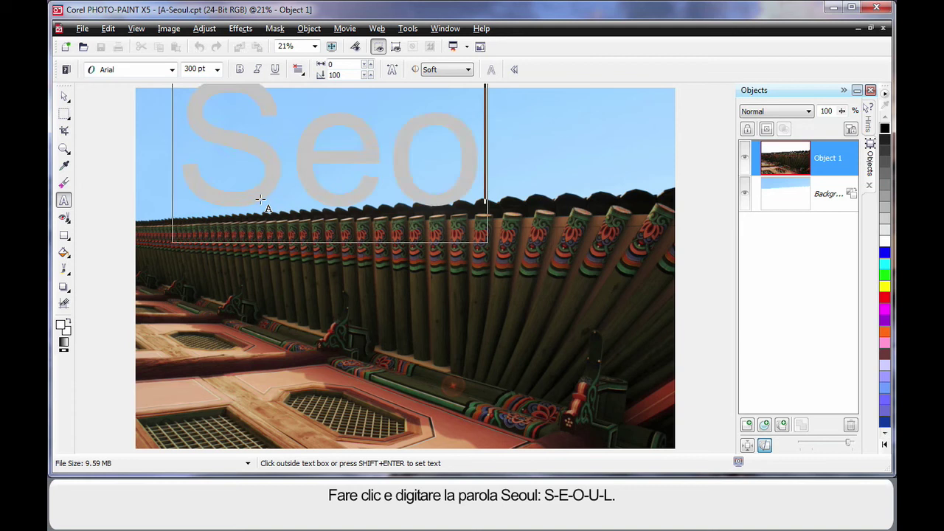
text(ul)
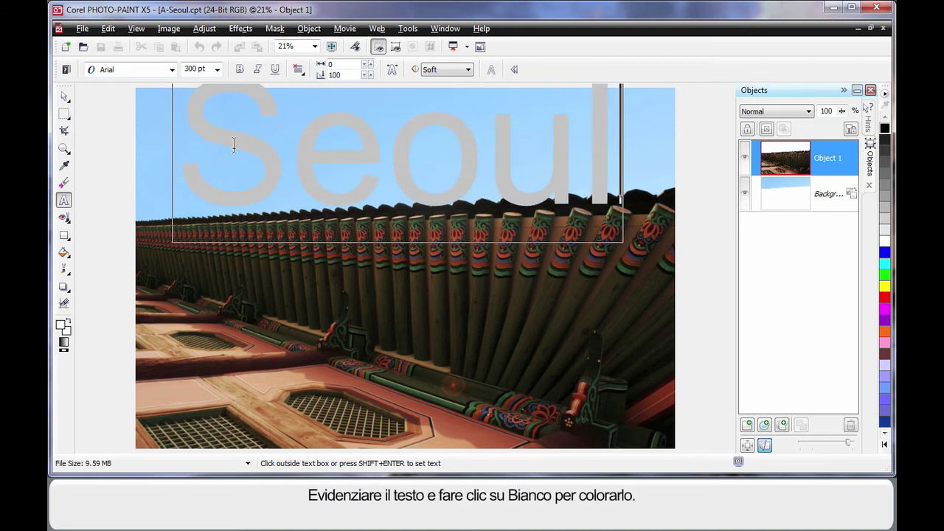
drag(177, 145, 624, 155)
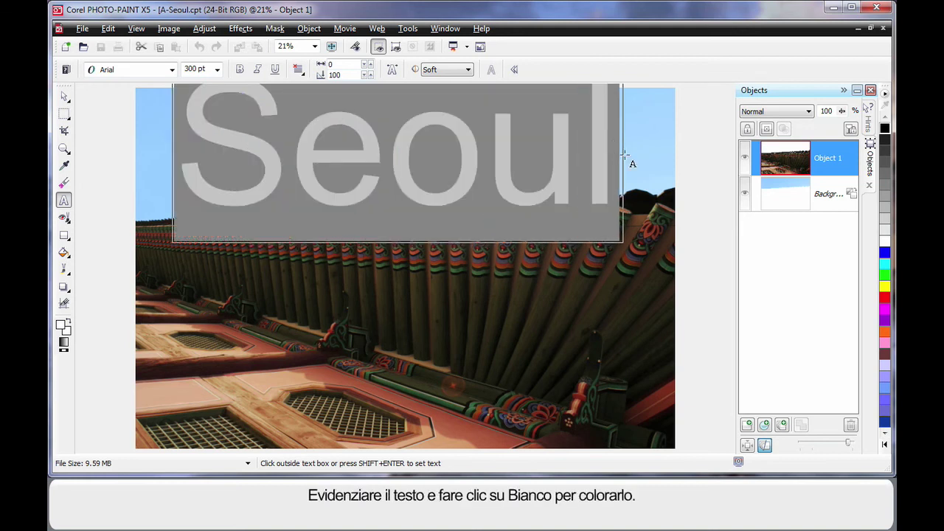
click(885, 243)
click(64, 98)
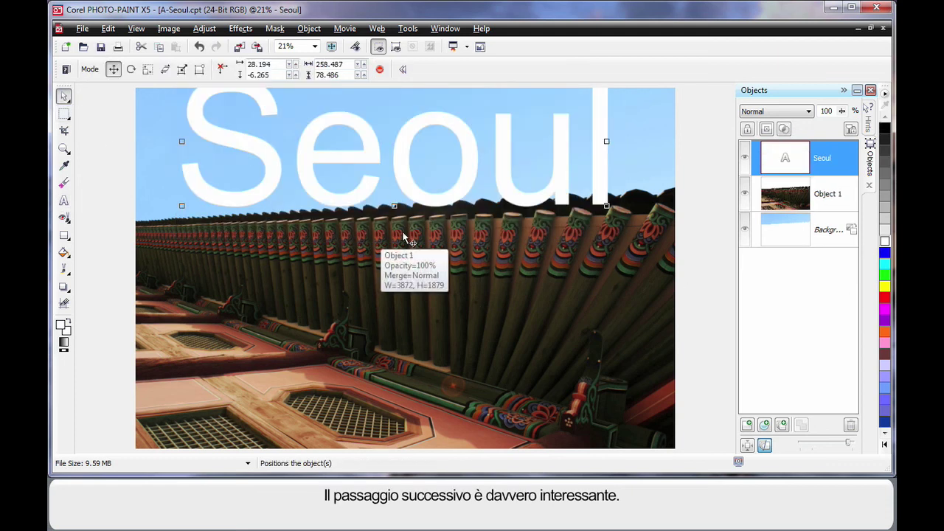
Lower and widen the Seoul text, apply it, and move Object 1 above it
drag(474, 179, 422, 189)
drag(565, 217, 671, 255)
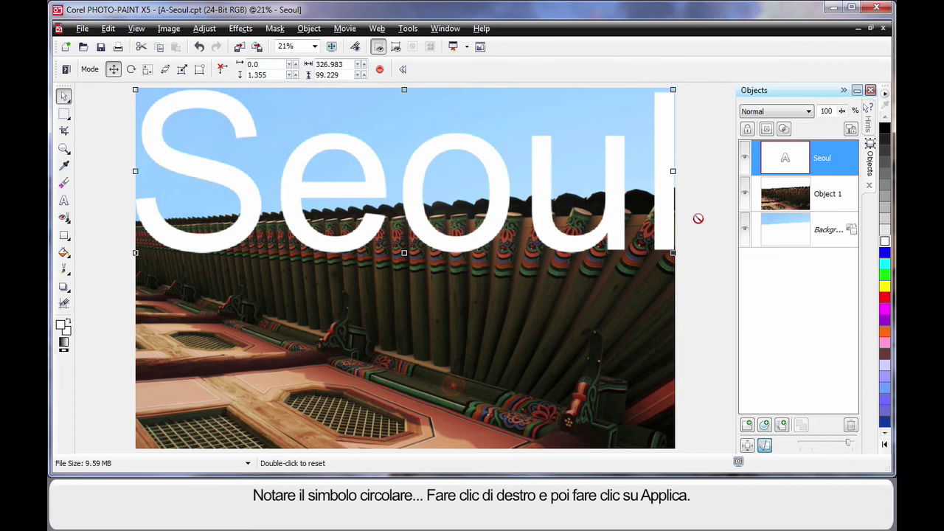
right_click(617, 207)
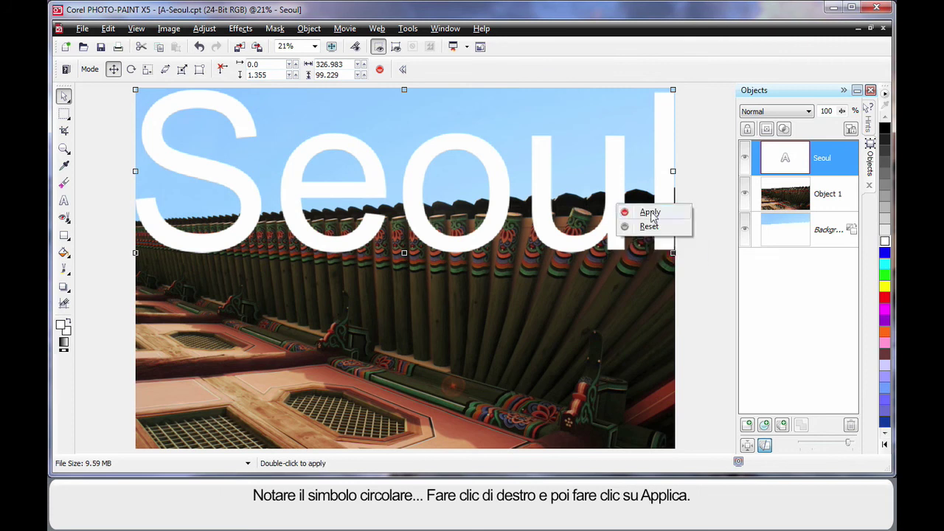
click(650, 213)
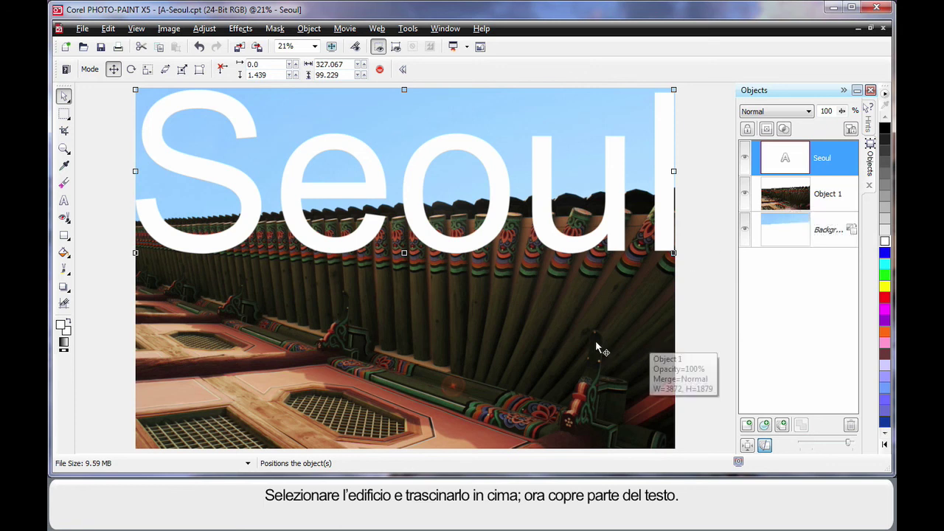
drag(784, 201, 785, 150)
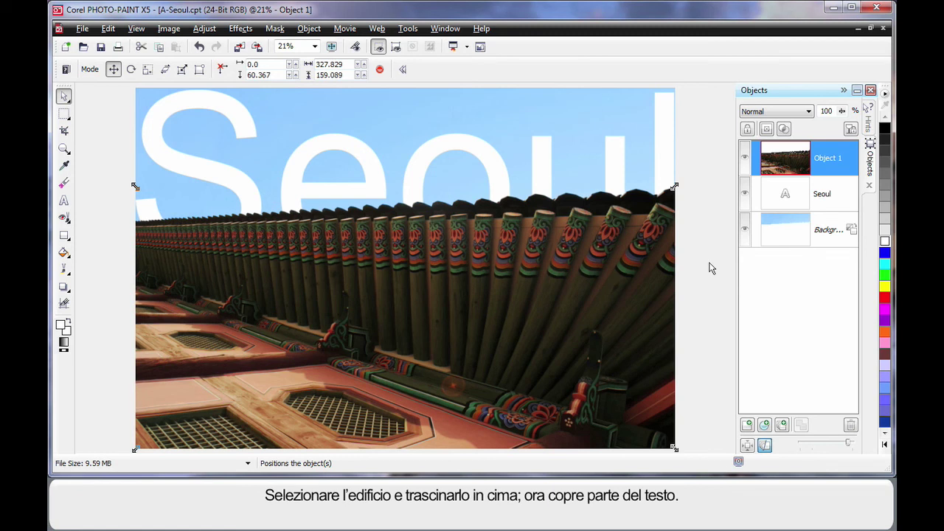
Give the Seoul text Flat transparency with the Object Transparency tool
click(236, 122)
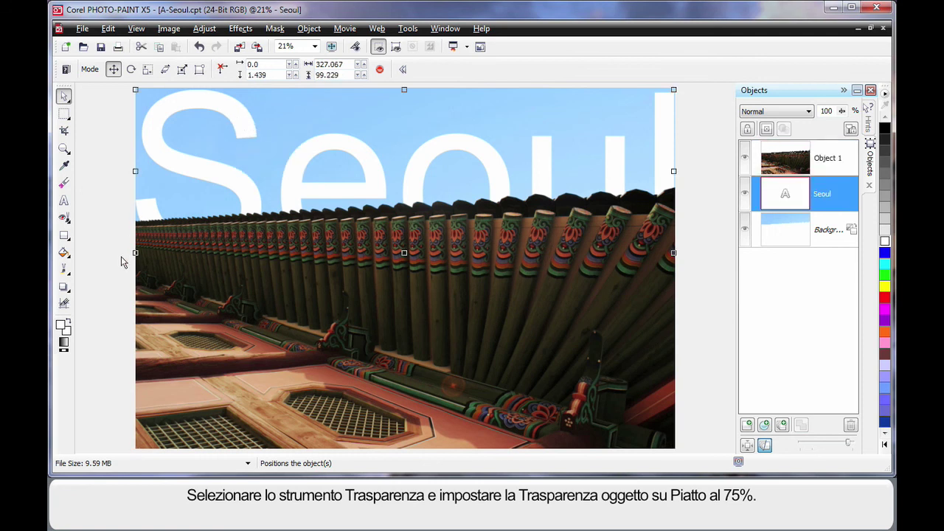
click(69, 293)
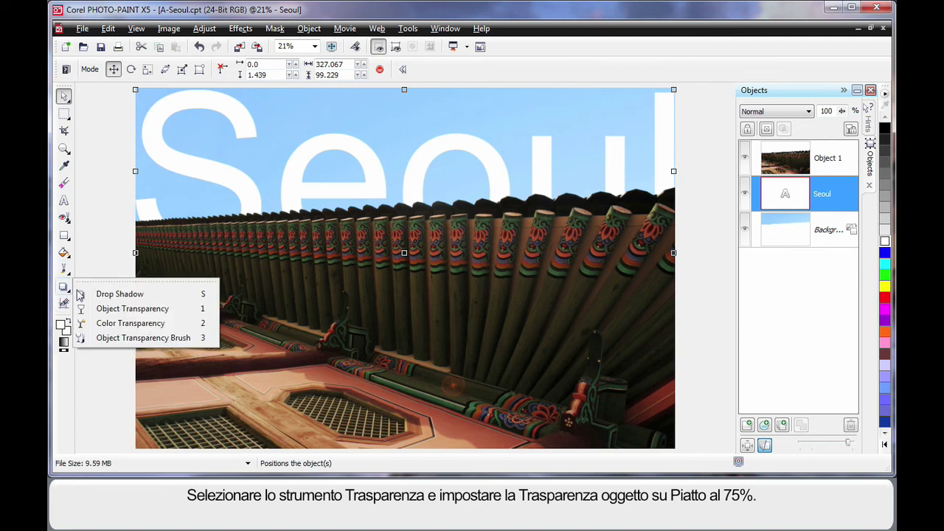
click(155, 311)
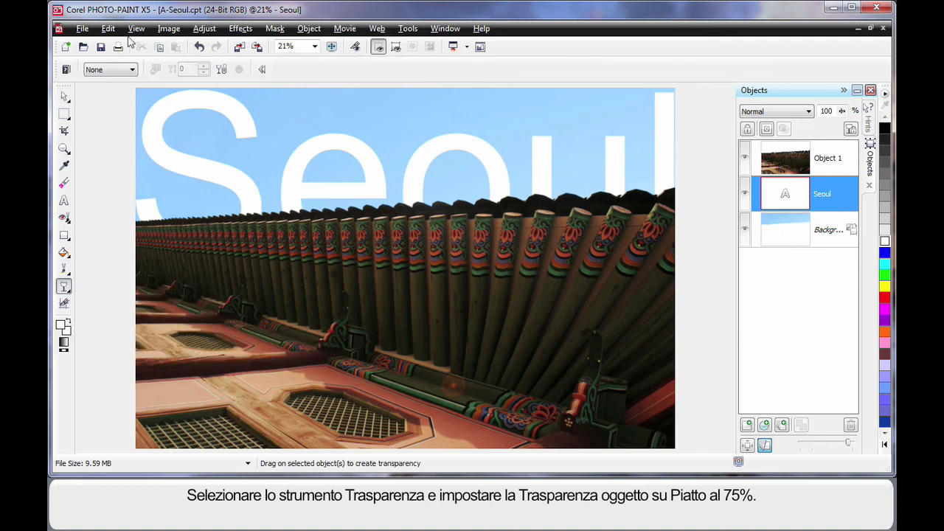
click(132, 68)
click(111, 90)
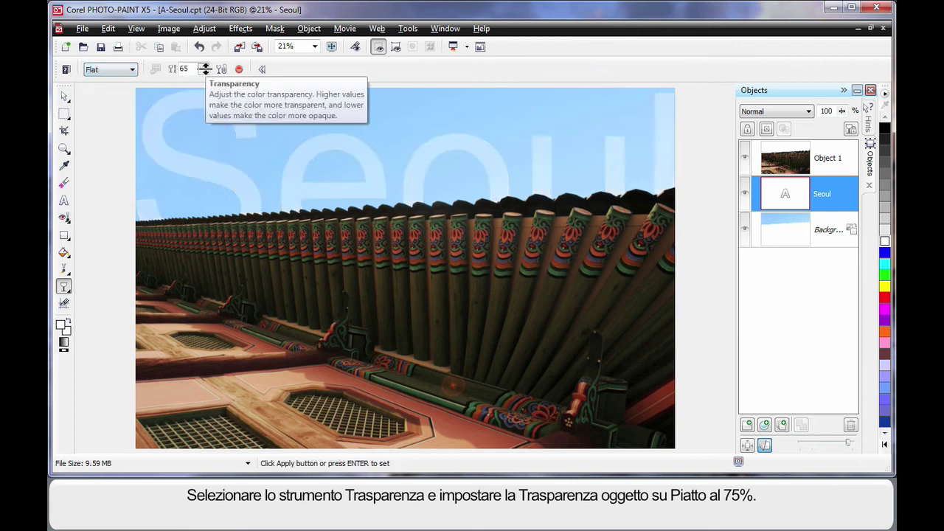
Set the Seoul text transparency to 75 and apply it
drag(204, 69, 204, 66)
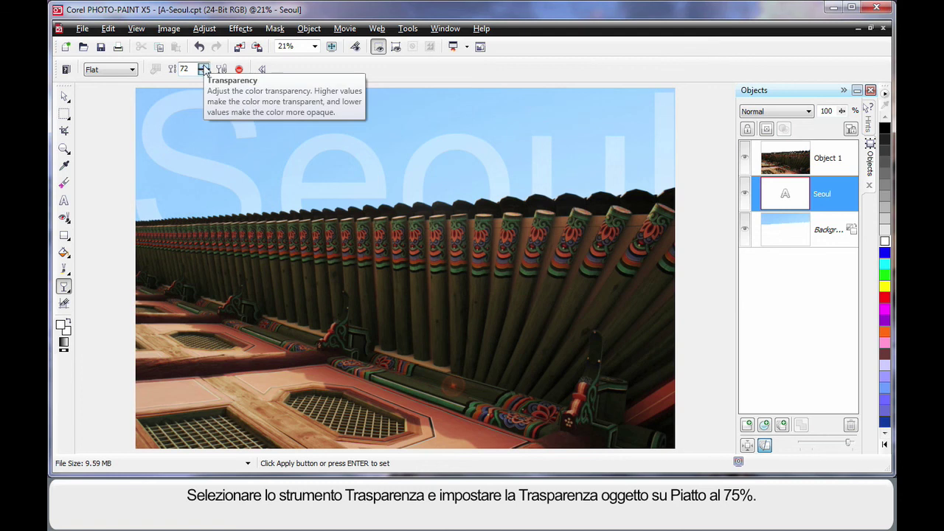
click(203, 67)
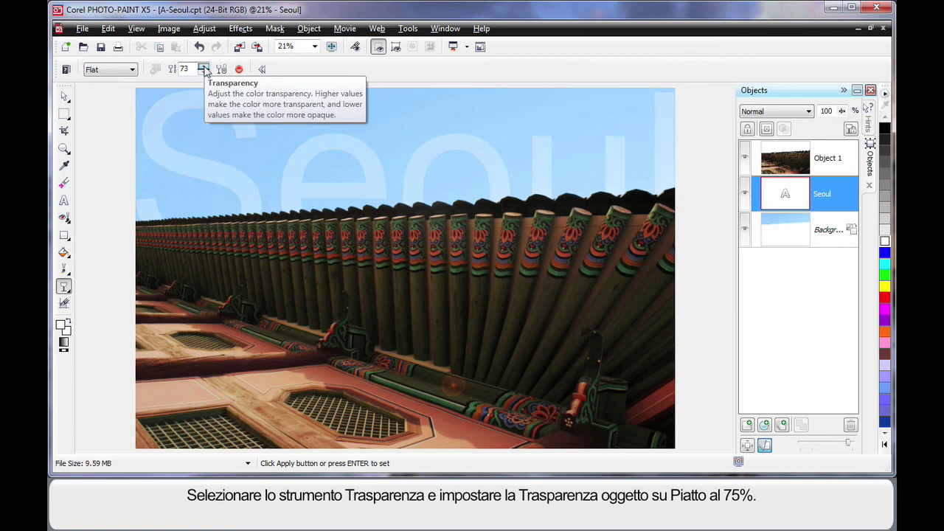
click(203, 67)
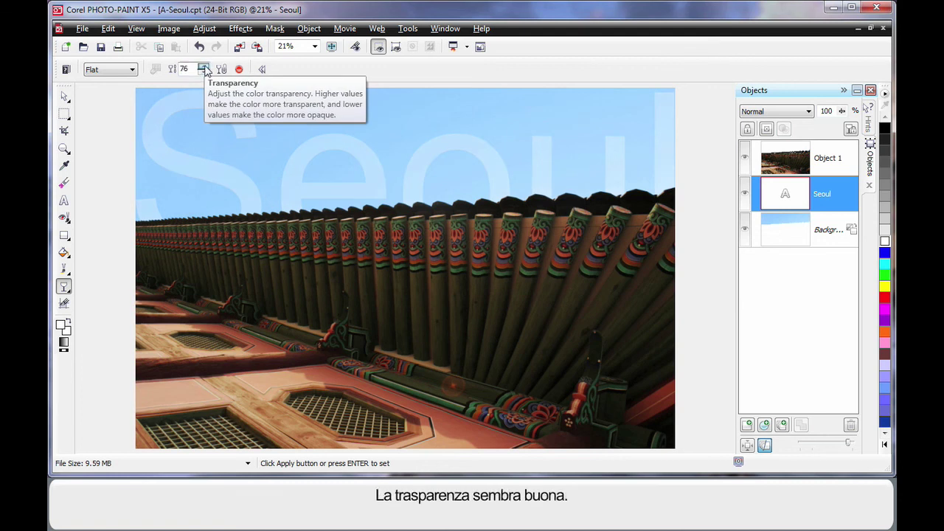
click(204, 71)
click(204, 72)
click(203, 73)
click(203, 73)
click(203, 73)
key(Return)
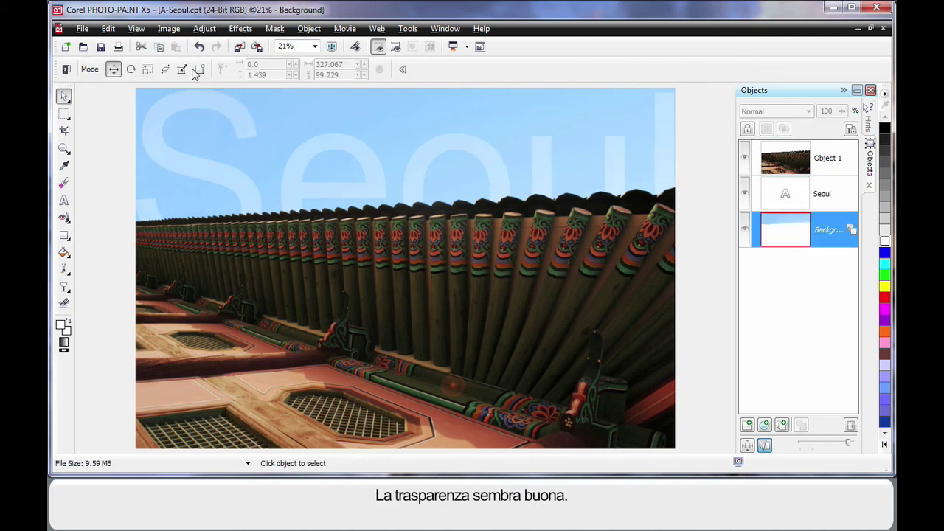
Import the bird F43014.cpt and drag it into the sky above the rooftops
click(239, 47)
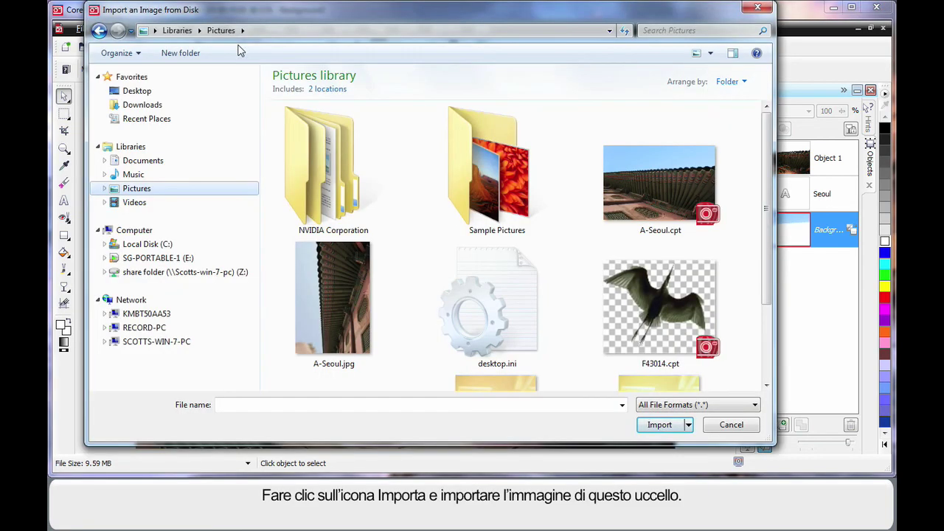
double_click(654, 303)
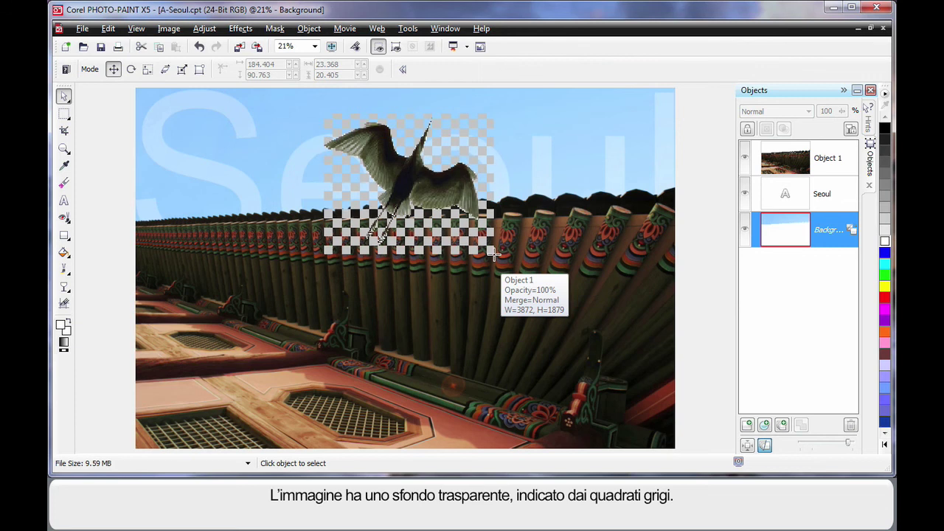
drag(494, 254, 391, 224)
drag(390, 156, 408, 166)
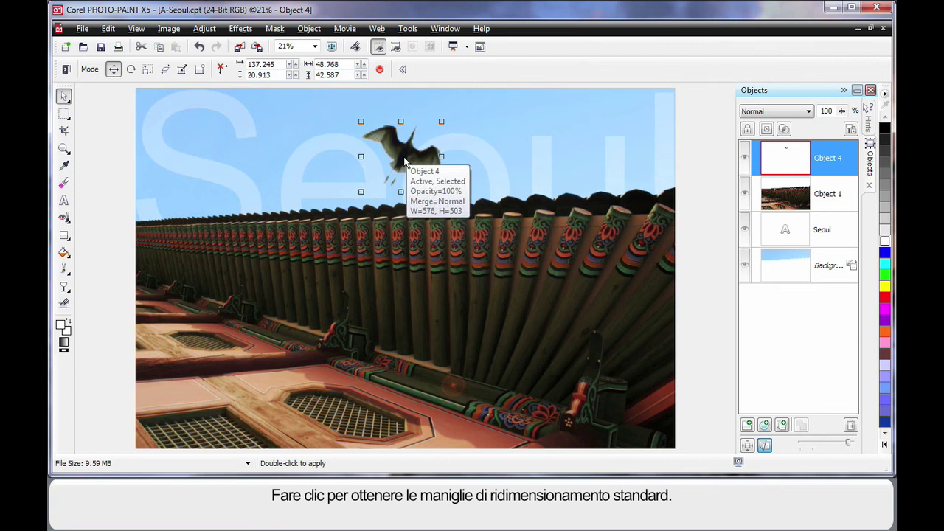
Rotate the bird slightly, nudge it up-left, stretch its shape rightward, and apply the change
click(403, 156)
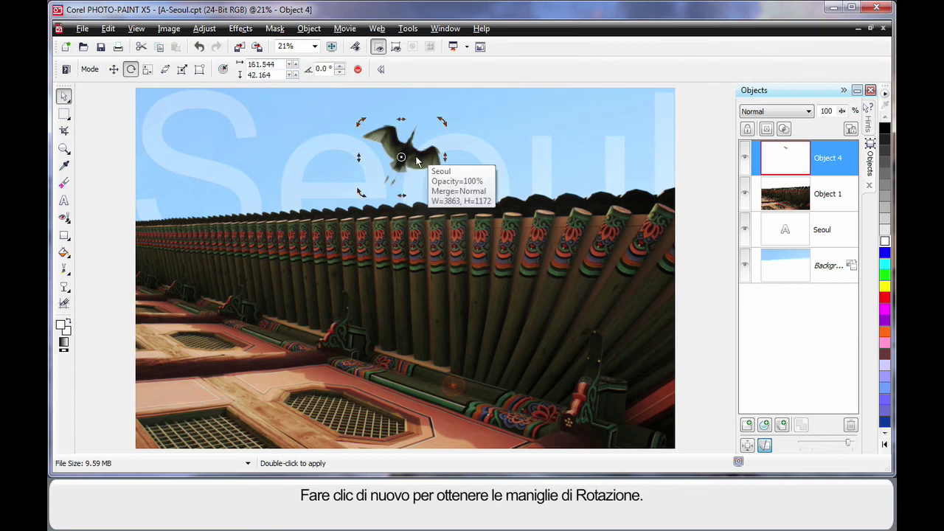
drag(442, 121, 440, 195)
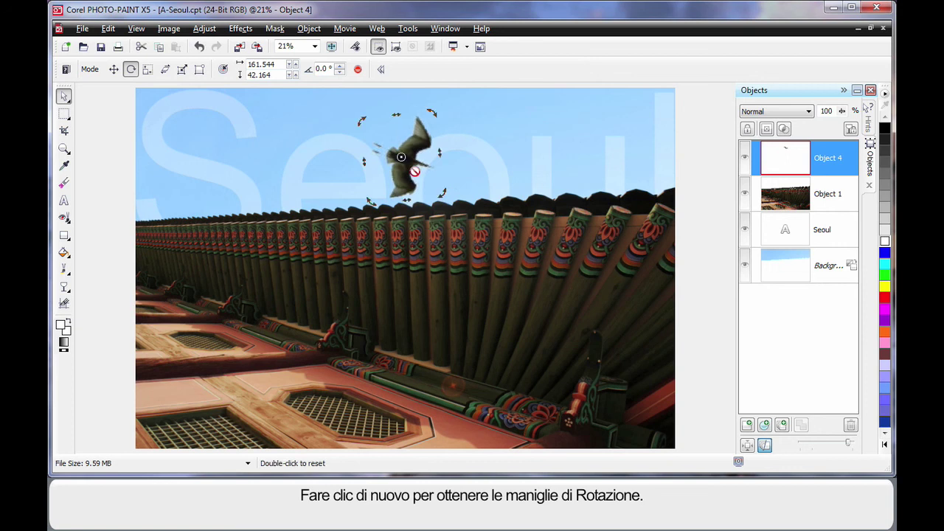
drag(396, 163, 394, 158)
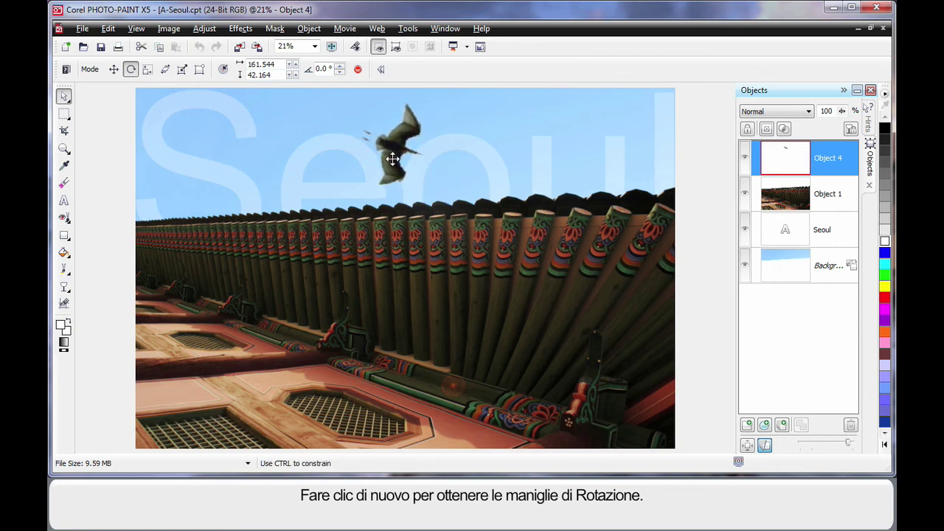
click(394, 158)
mouse_move(432, 182)
mouse_down()
mouse_move(472, 185)
mouse_move(487, 156)
mouse_move(482, 124)
mouse_move(506, 113)
mouse_move(498, 169)
mouse_move(419, 189)
mouse_move(438, 184)
mouse_move(450, 148)
mouse_move(451, 178)
mouse_move(438, 170)
mouse_move(455, 183)
mouse_move(503, 186)
mouse_move(488, 194)
mouse_move(429, 149)
mouse_move(446, 175)
mouse_up()
click(434, 168)
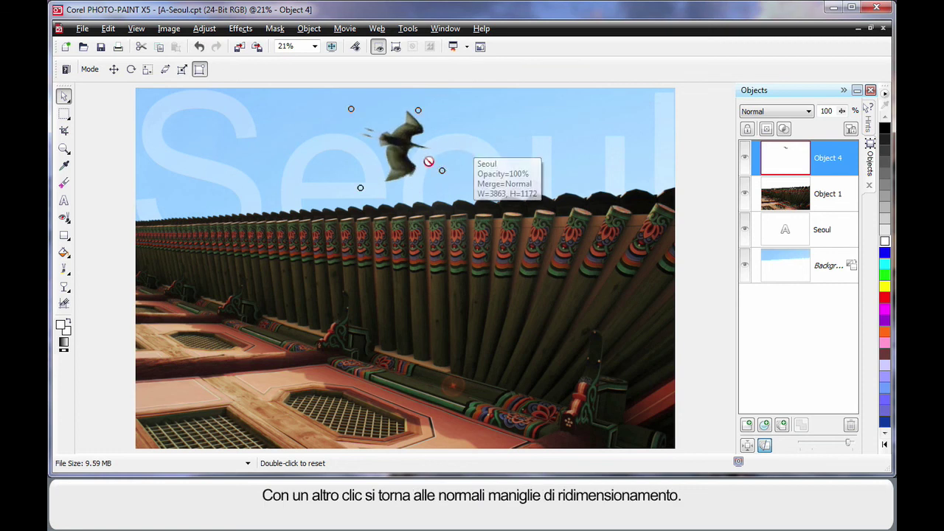
click(398, 154)
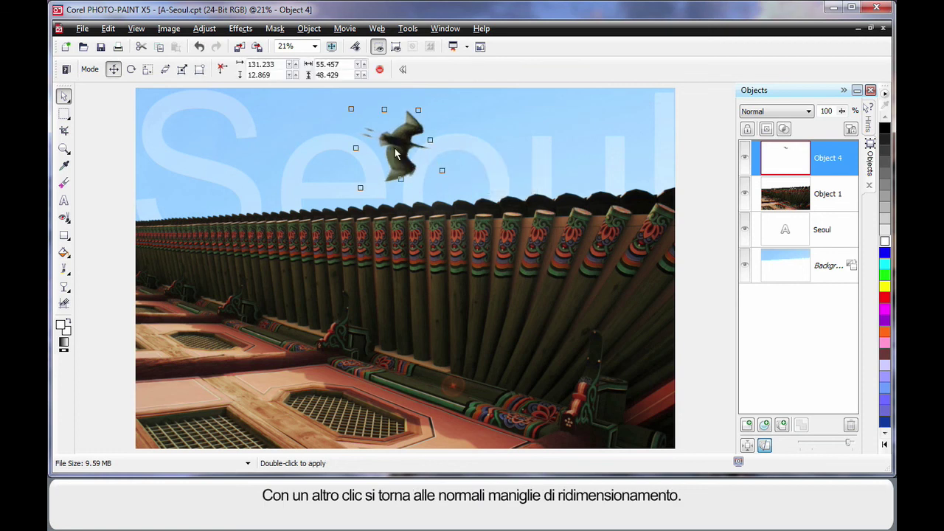
key(Return)
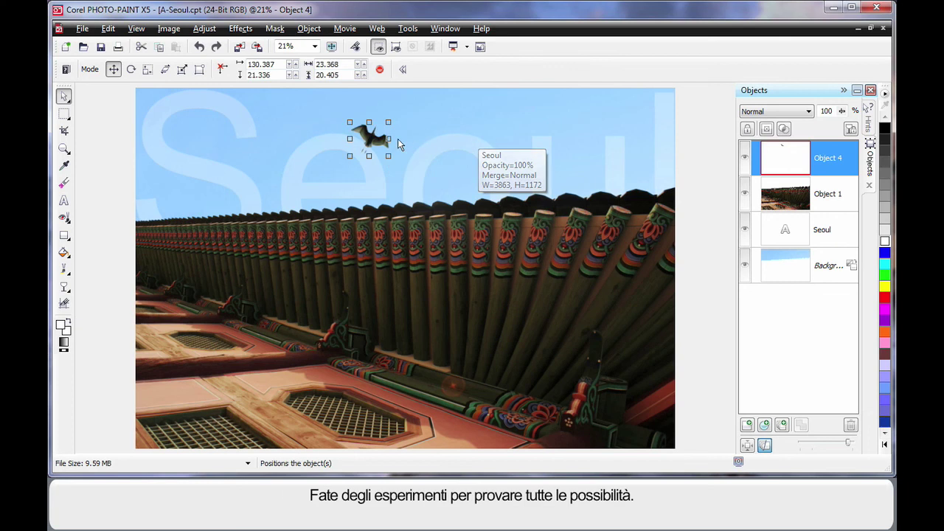
Tilt the bird to a flying angle, enlarge it to 40.809 × 47.752 above the roofline, and apply
click(383, 140)
drag(389, 121, 407, 166)
double_click(395, 134)
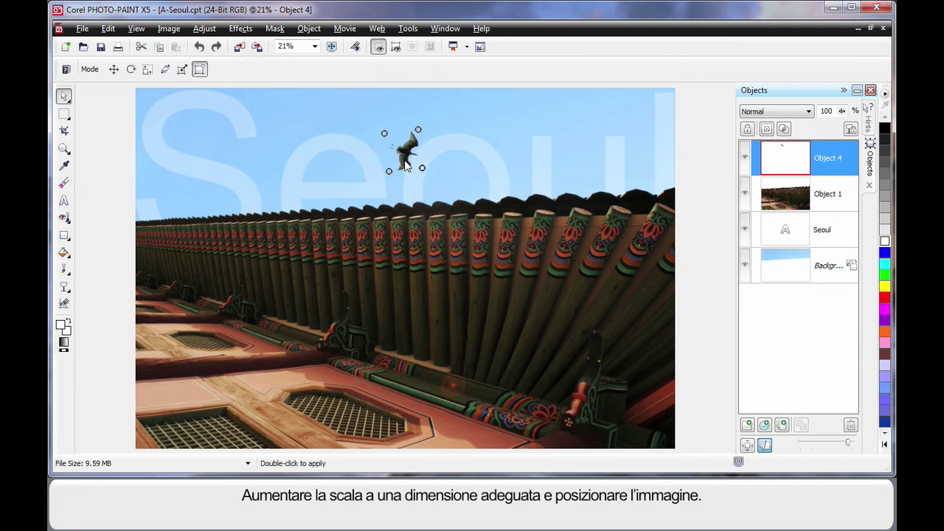
click(407, 166)
drag(418, 168, 448, 203)
drag(418, 169, 394, 150)
drag(421, 183, 430, 191)
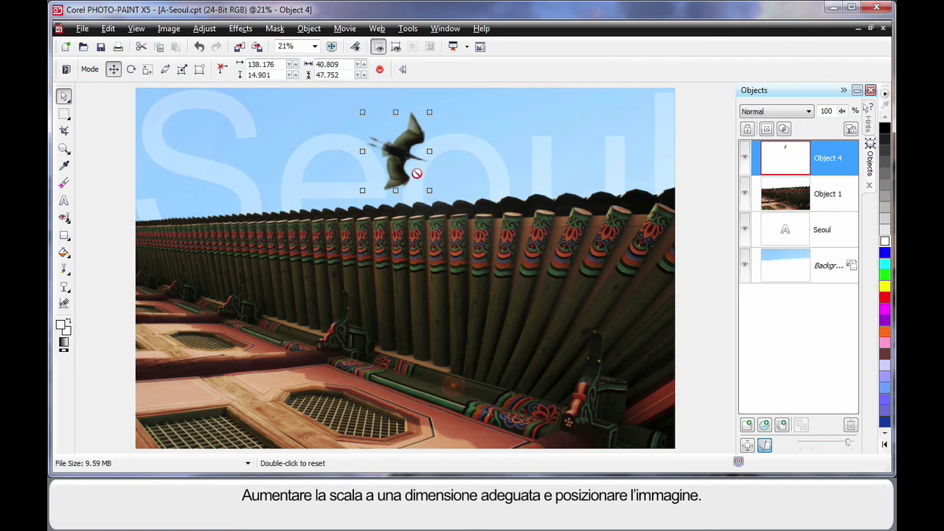
drag(395, 157, 395, 152)
right_click(394, 151)
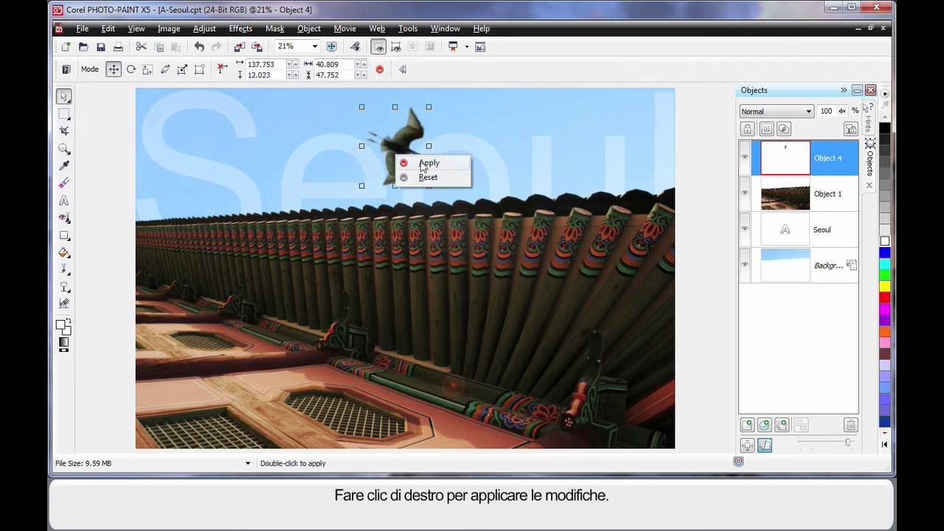
click(429, 163)
Group the bird (Object 4) with the palace photo (Object 1) in the Objects docker
click(710, 191)
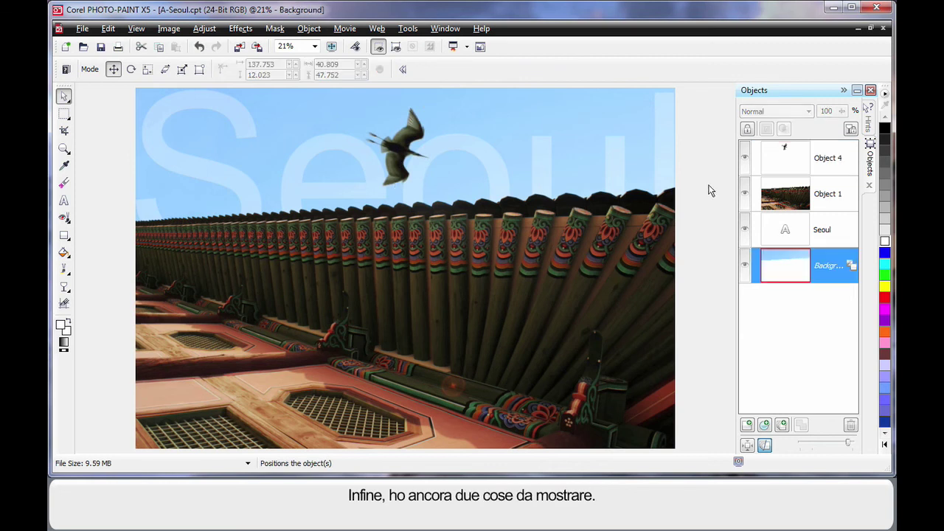
click(800, 156)
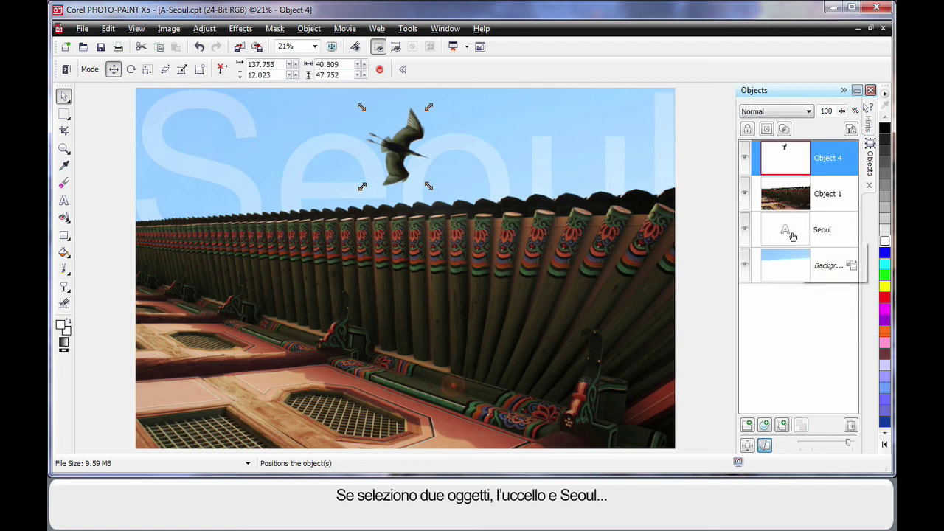
shift+click(787, 198)
right_click(787, 197)
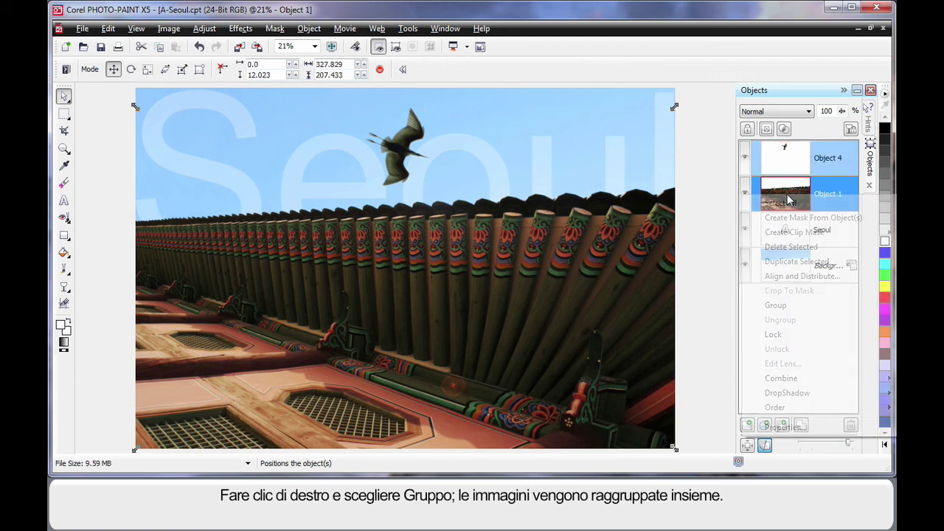
click(777, 305)
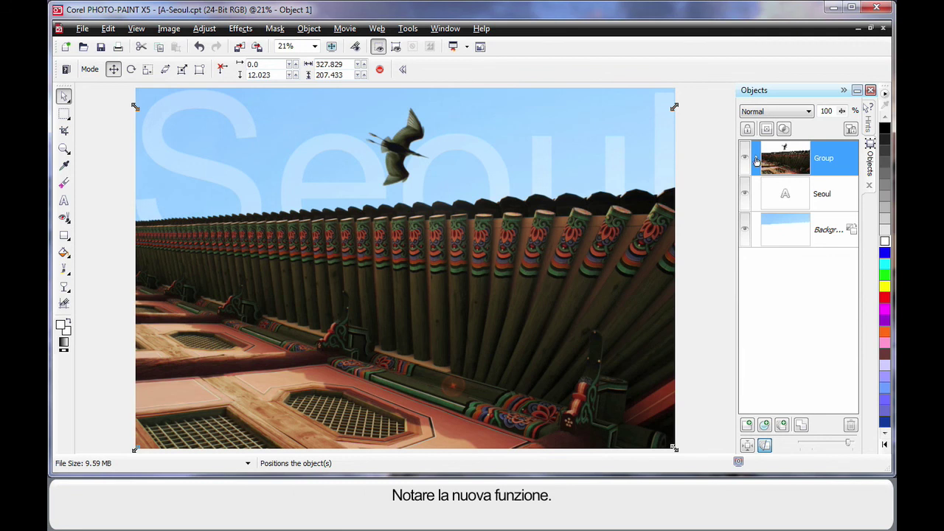
click(756, 161)
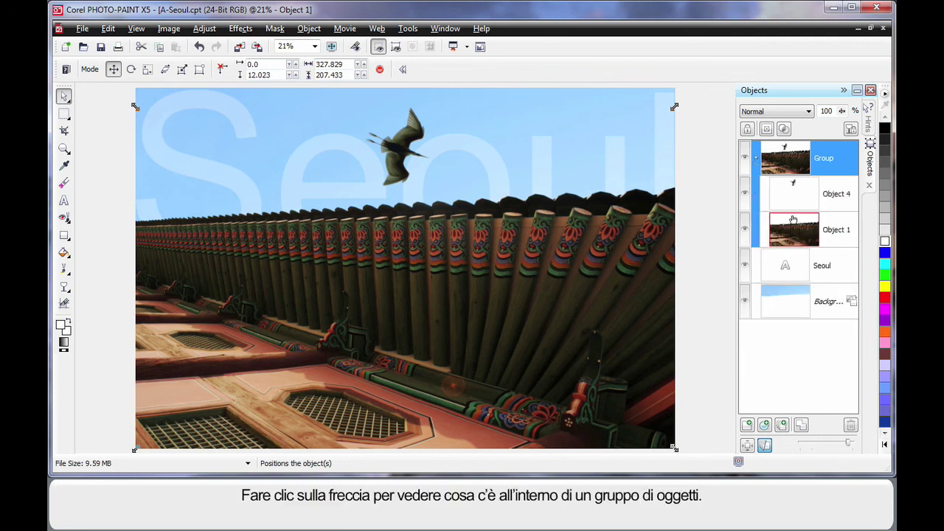
click(756, 160)
click(705, 226)
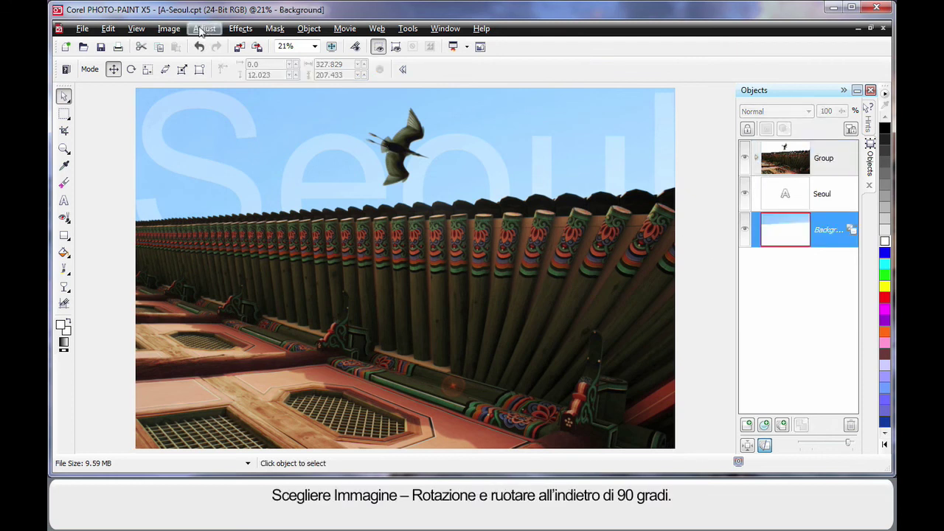
Rotate the entire image 90° counterclockwise into portrait orientation and zoom to fit
click(169, 29)
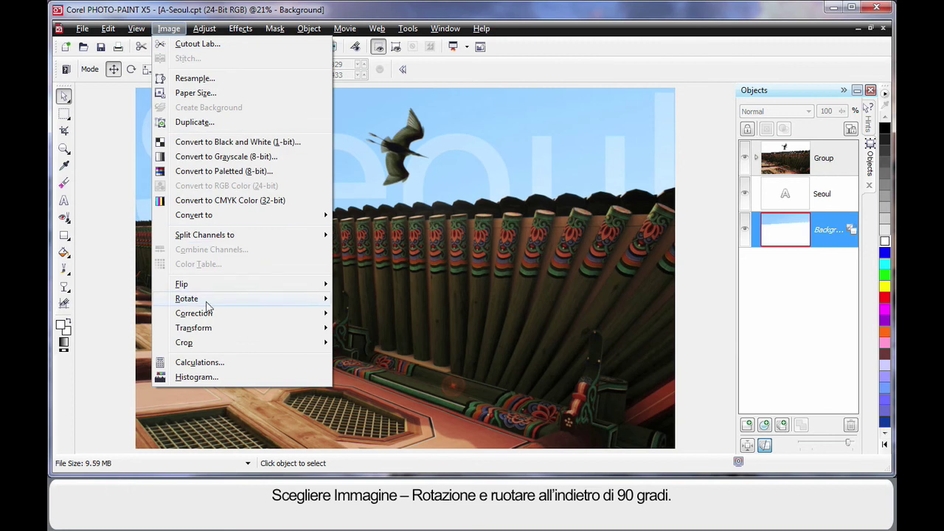
mouse_move(317, 301)
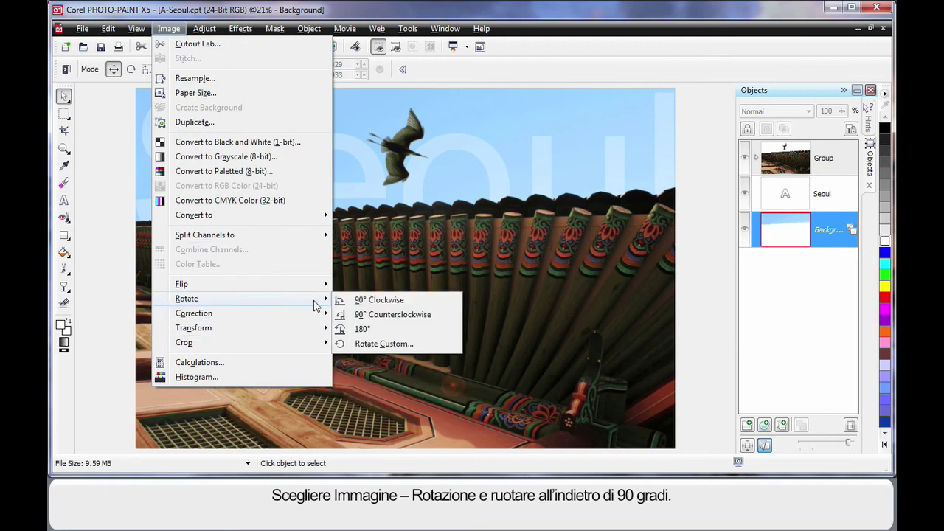
click(372, 313)
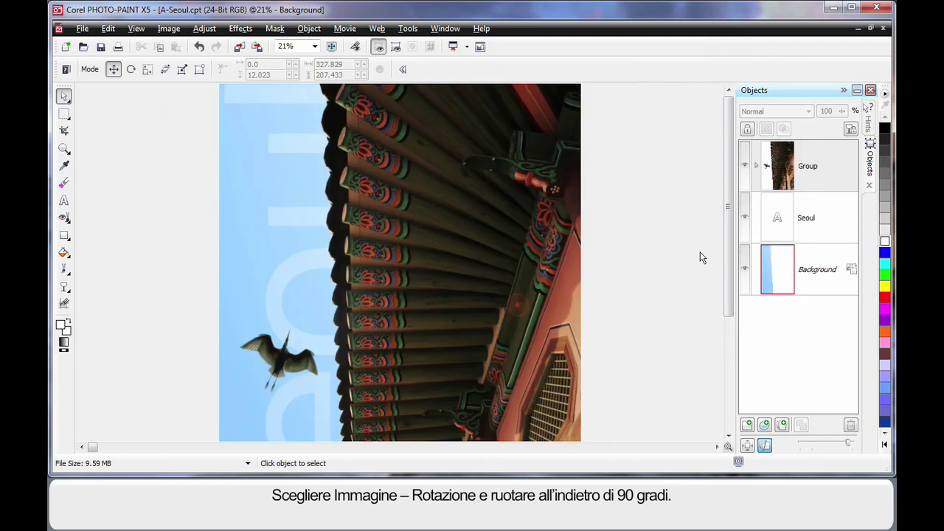
key(F4)
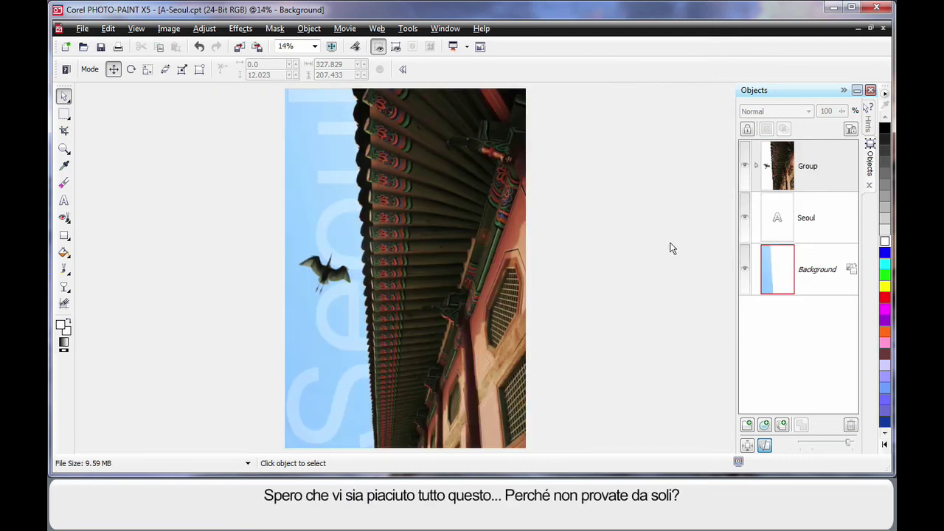